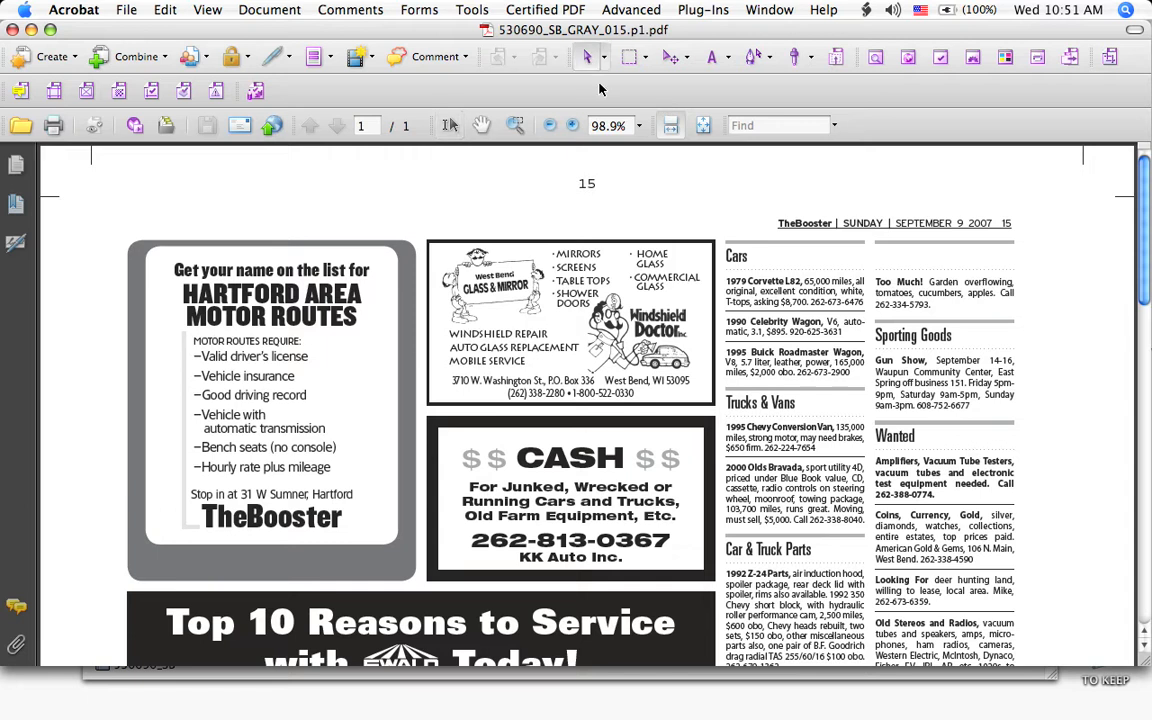
Delete the "Cars" heading from the refined page 530690_SB_GRAY_015.p1.pdf, then save and close the file
{"action": "double_click", "coordinate": [739, 261]}
{"action": "key", "text": "Delete"}
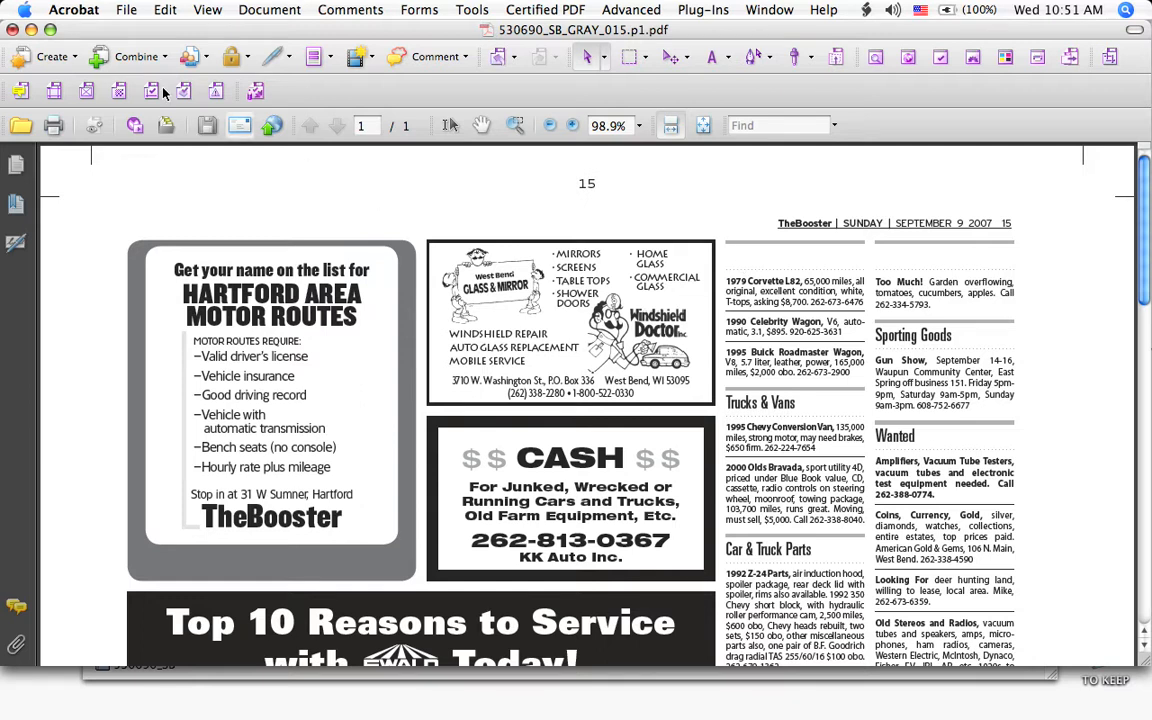
{"action": "left_click", "coordinate": [126, 9]}
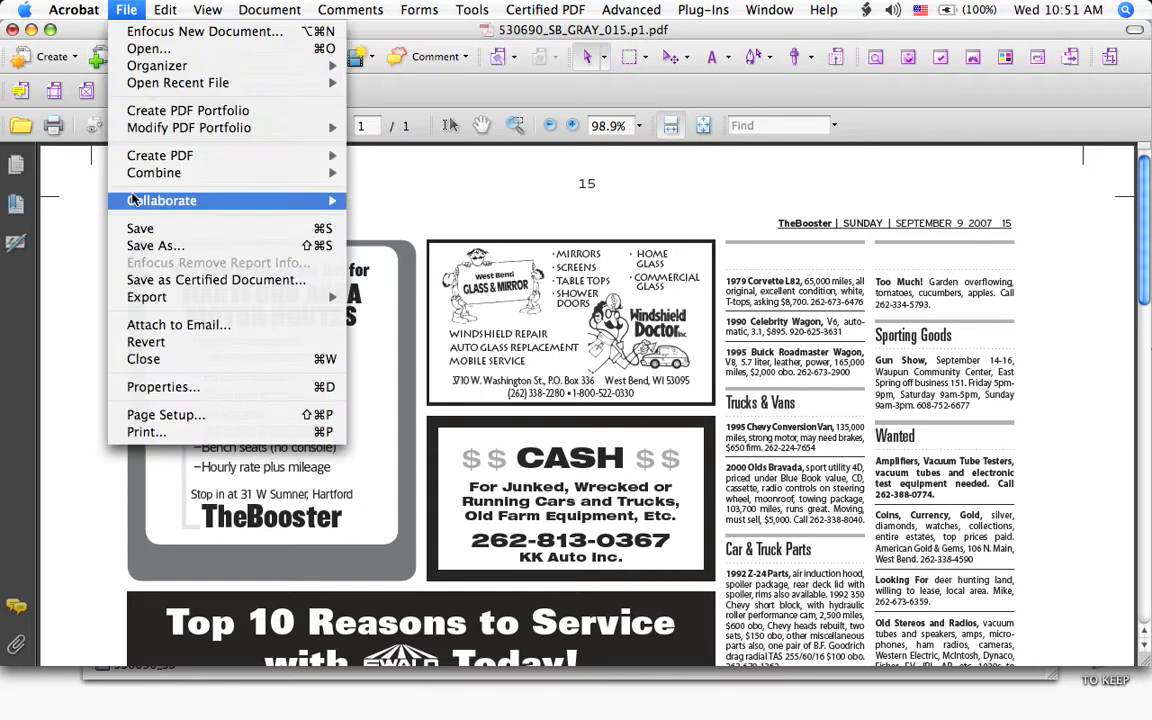
{"action": "left_click", "coordinate": [143, 226]}
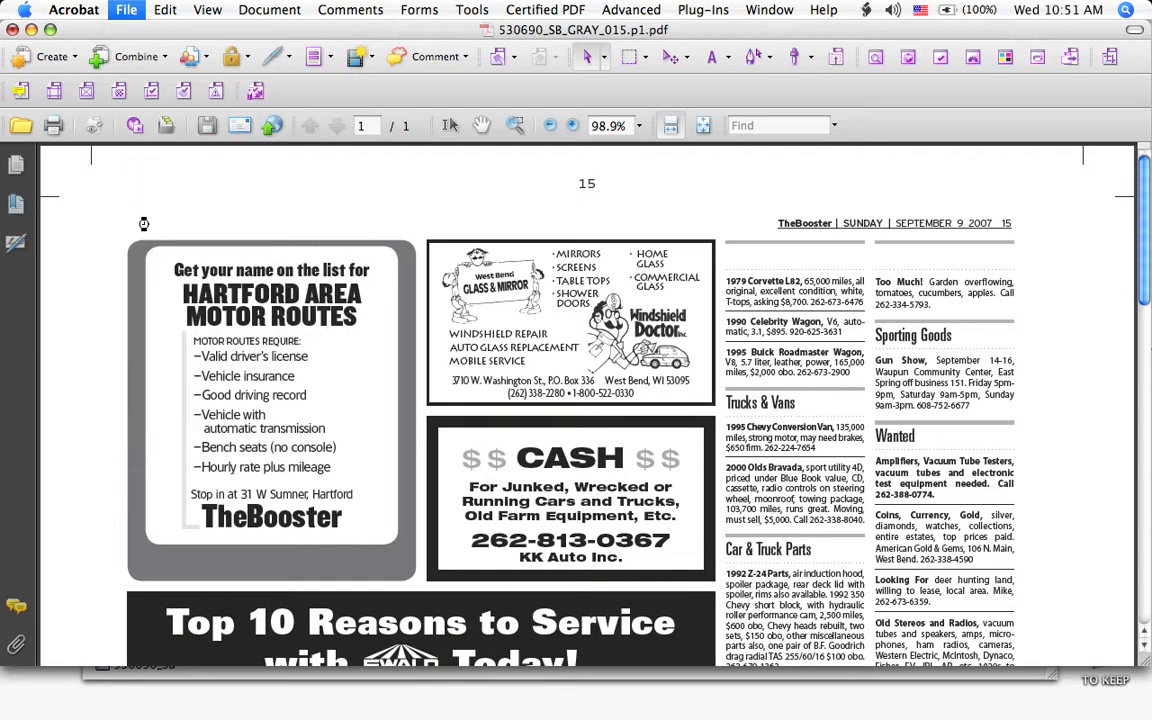
{"action": "left_click", "coordinate": [13, 31]}
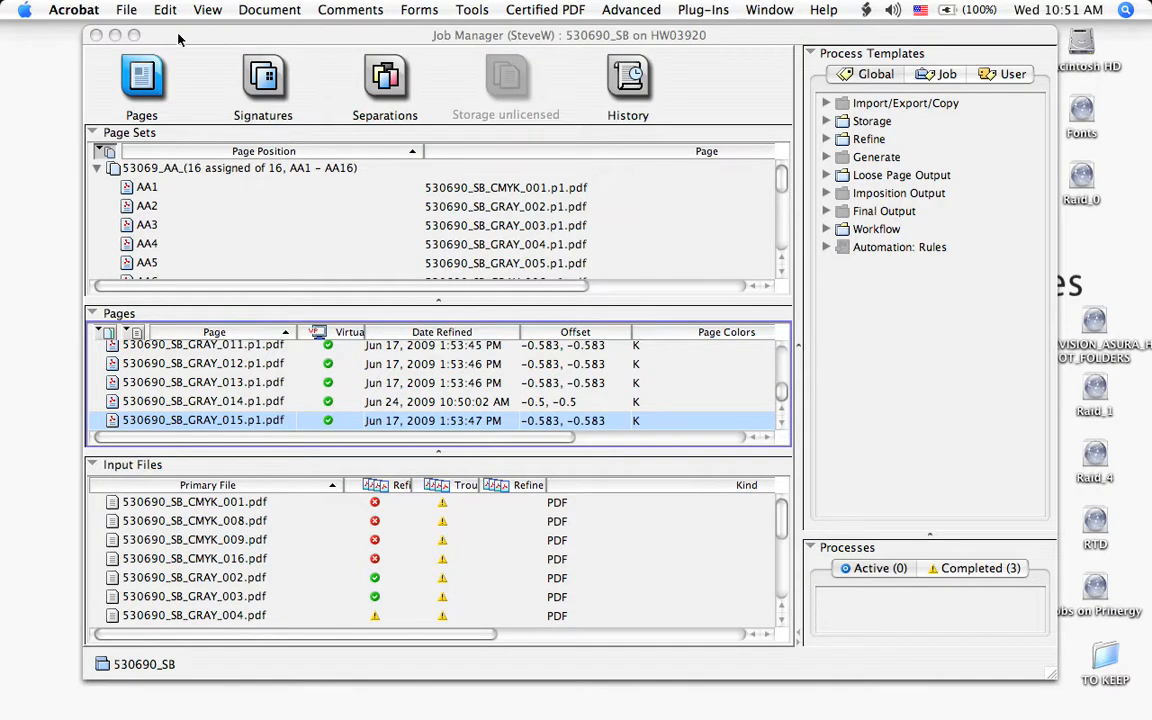
Switch to the Workshop Job Manager and unassign the page from position AA15 in the page set
{"action": "left_click_drag", "start_coordinate": [178, 38], "coordinate": [173, 36]}
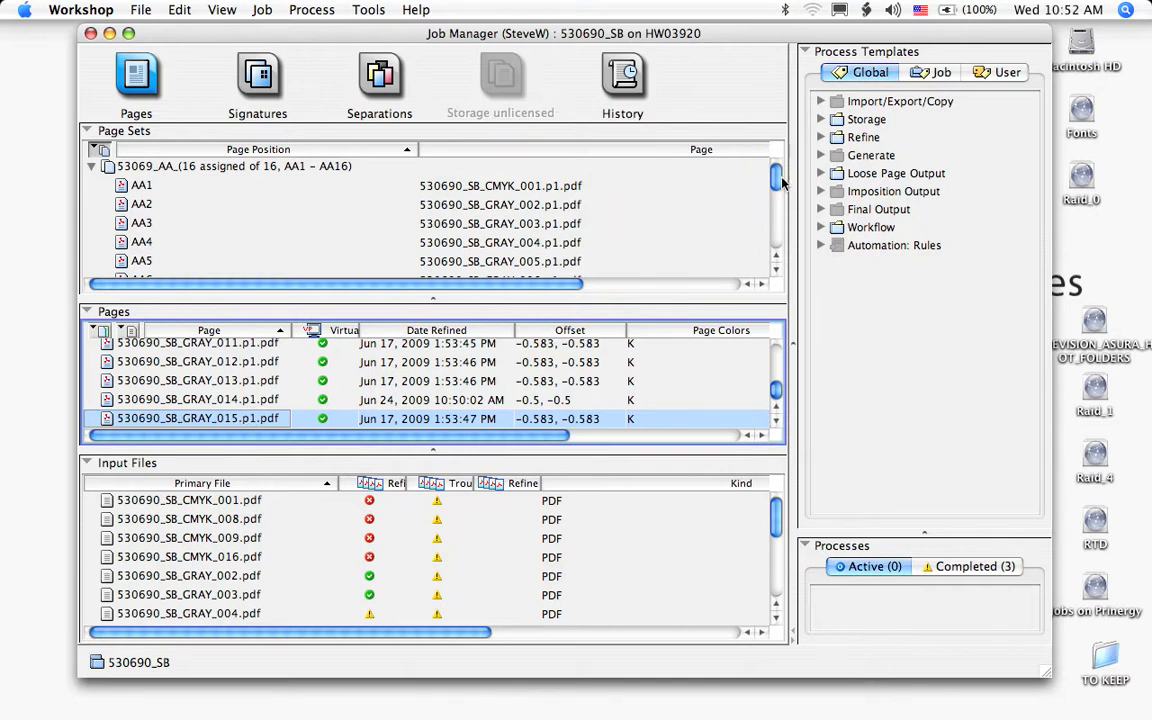
{"action": "scroll", "coordinate": [705, 167], "scroll_direction": "down", "scroll_amount": 5}
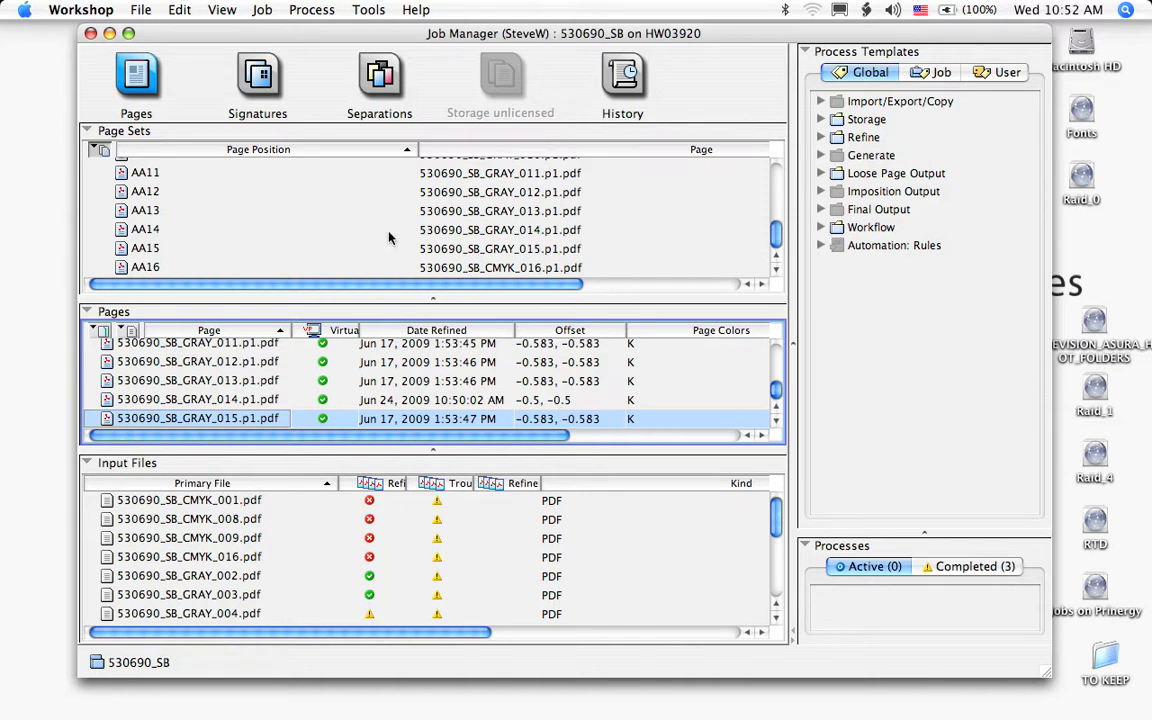
{"action": "left_click", "coordinate": [145, 250]}
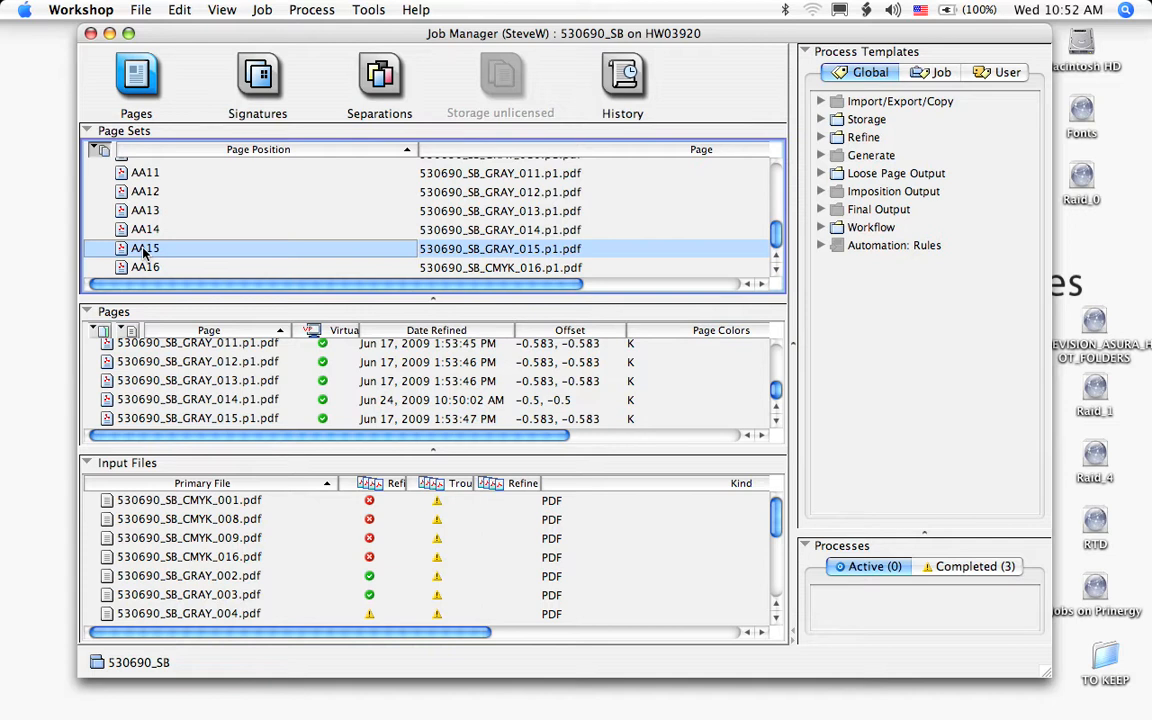
{"action": "right_click", "coordinate": [145, 252]}
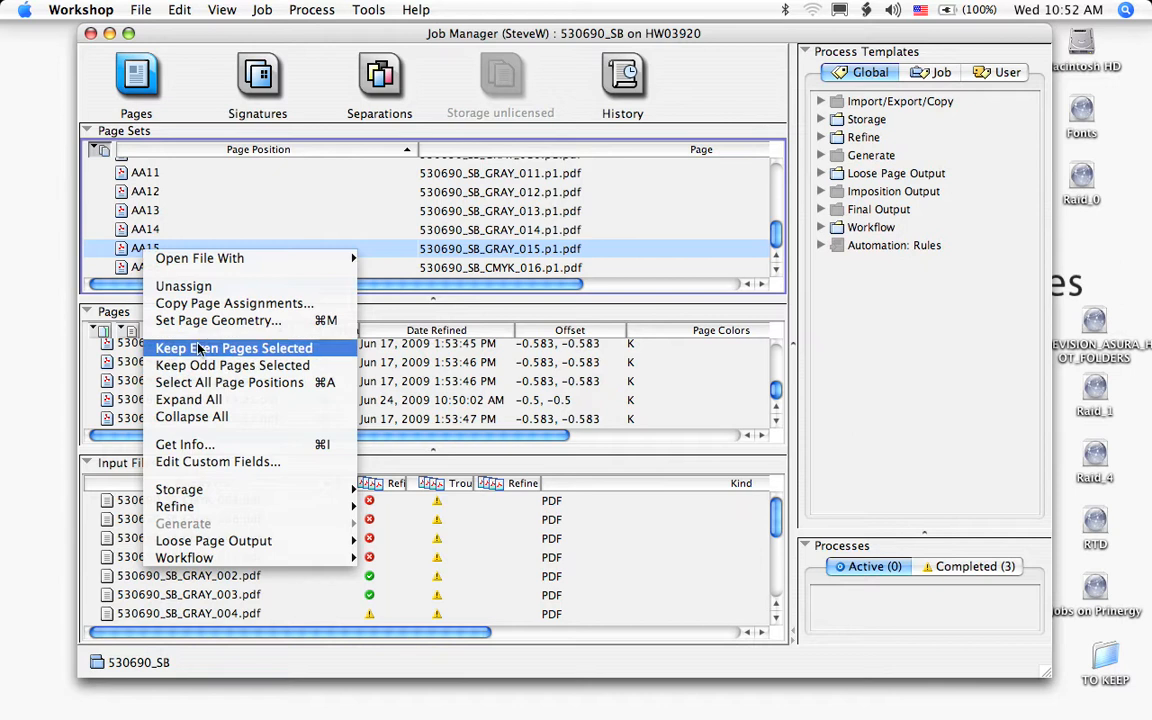
{"action": "left_click", "coordinate": [208, 288]}
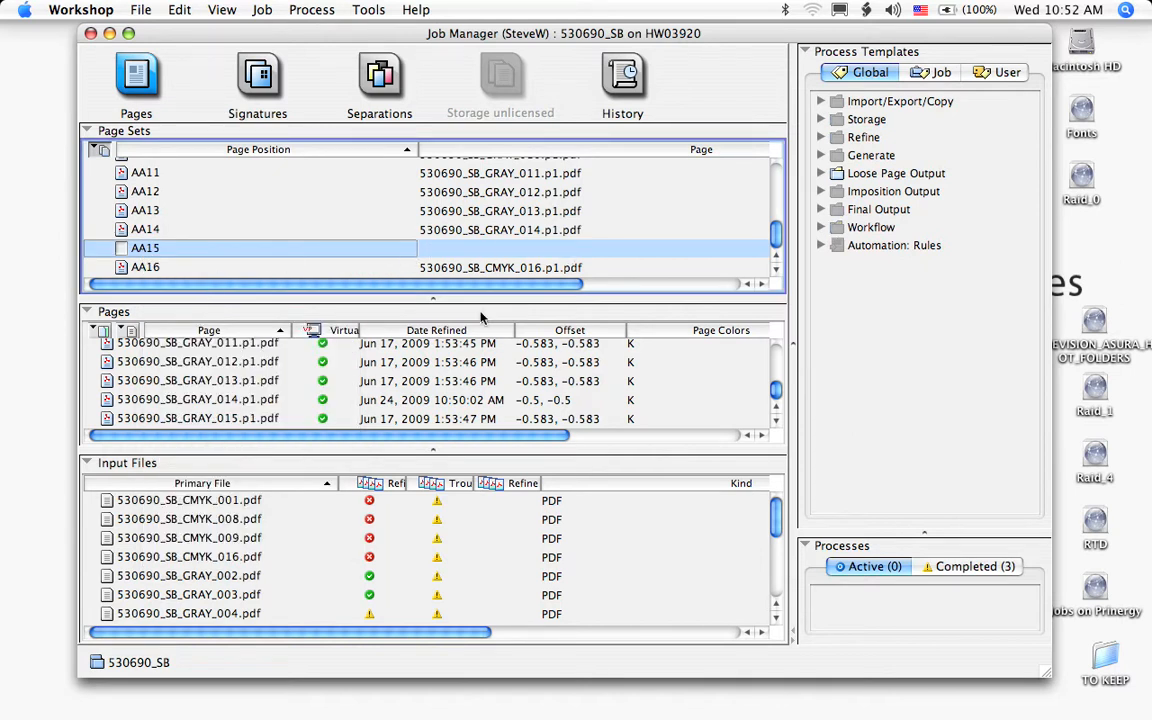
Delete the refined page 530690_SB_GRAY_015.p1.pdf from the job's pages
{"action": "left_click", "coordinate": [198, 419]}
{"action": "right_click", "coordinate": [197, 420]}
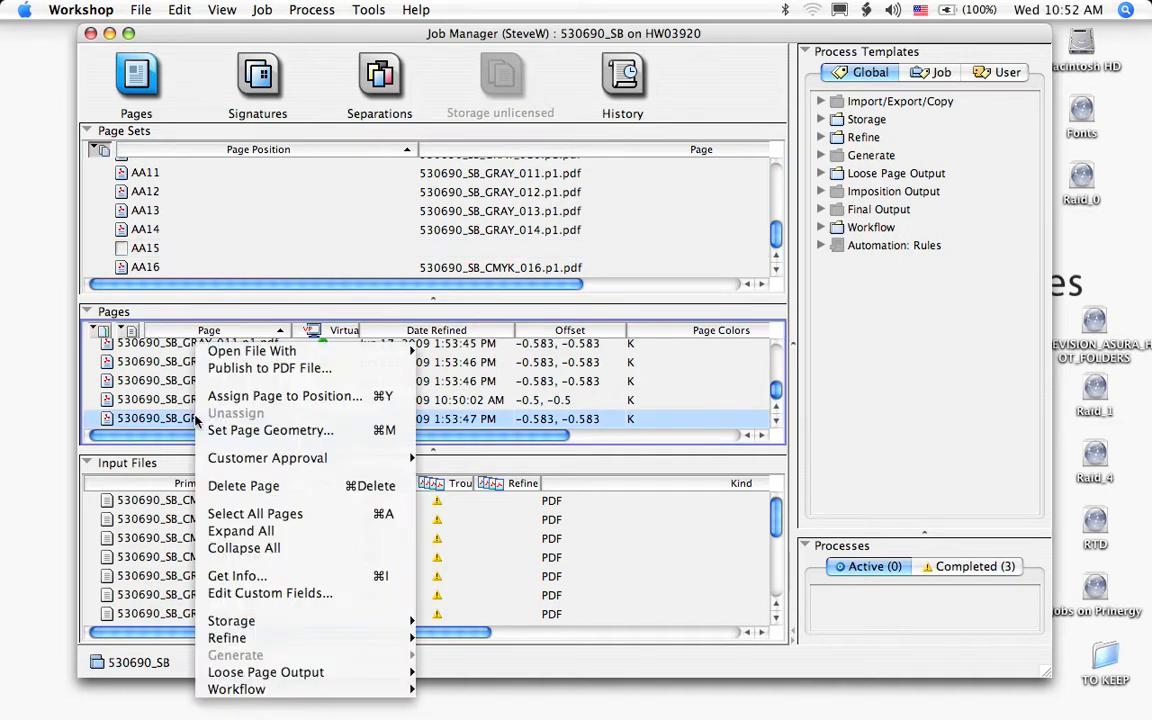
{"action": "left_click", "coordinate": [248, 490]}
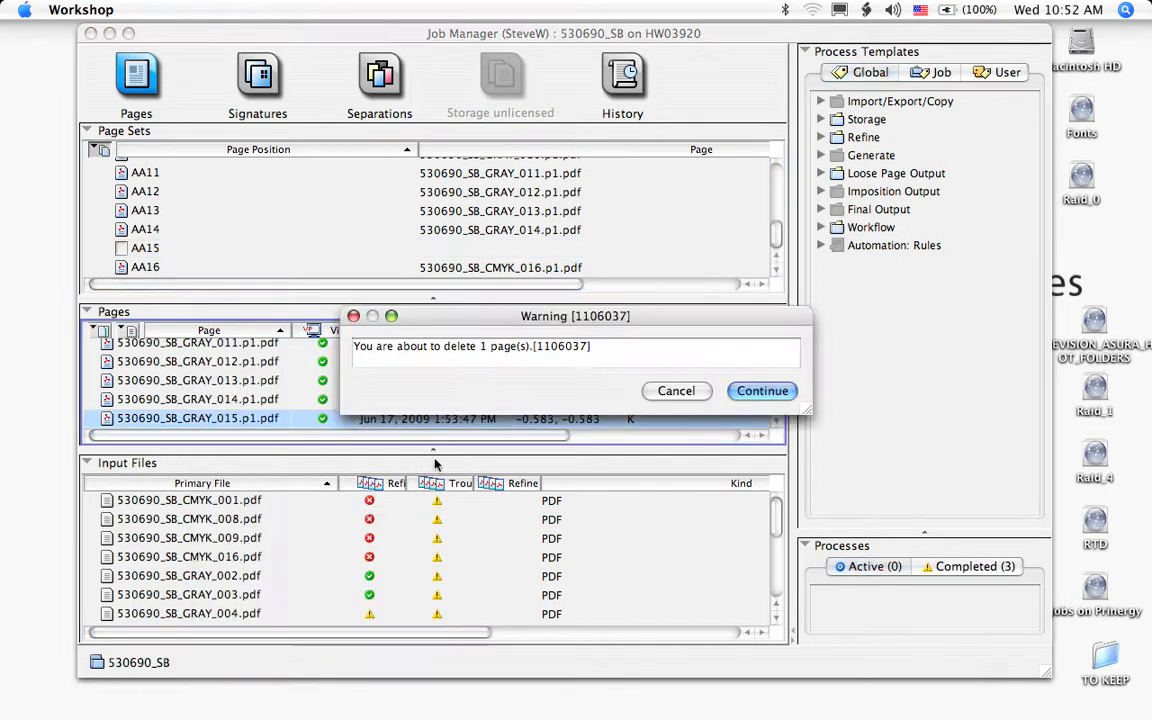
{"action": "left_click", "coordinate": [768, 396]}
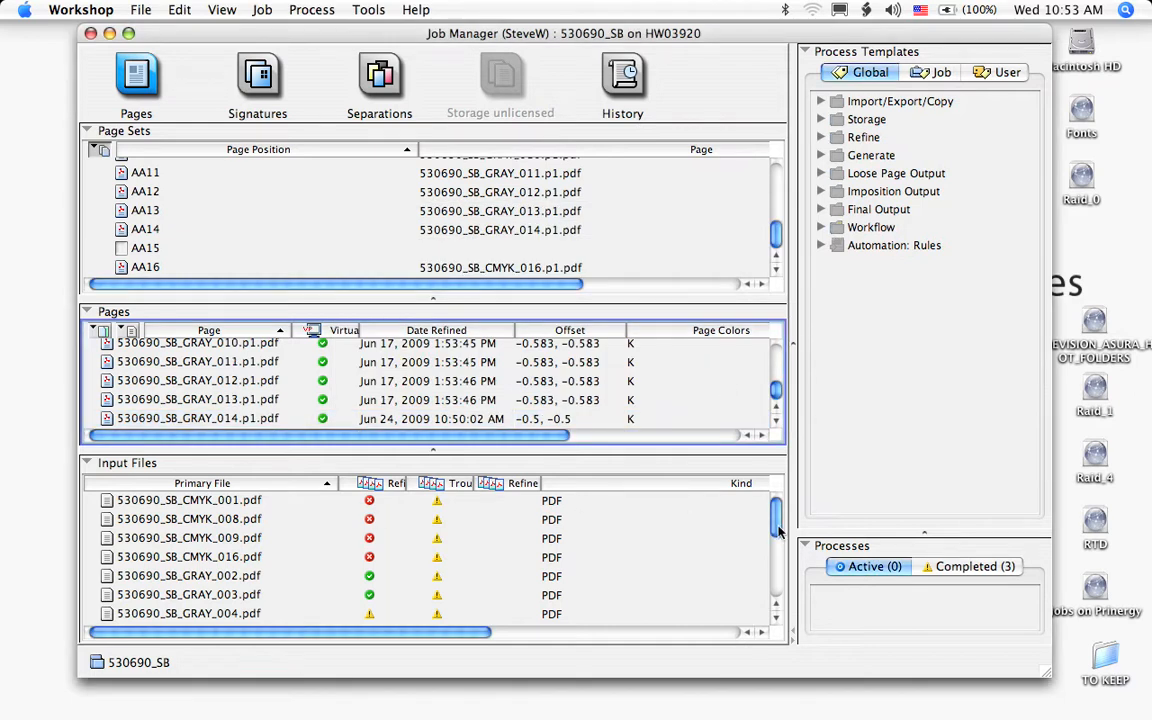
Remove the input file 530690_SB_GRAY_015.pdf from the job's input files
{"action": "left_click_drag", "start_coordinate": [776, 515], "coordinate": [776, 588]}
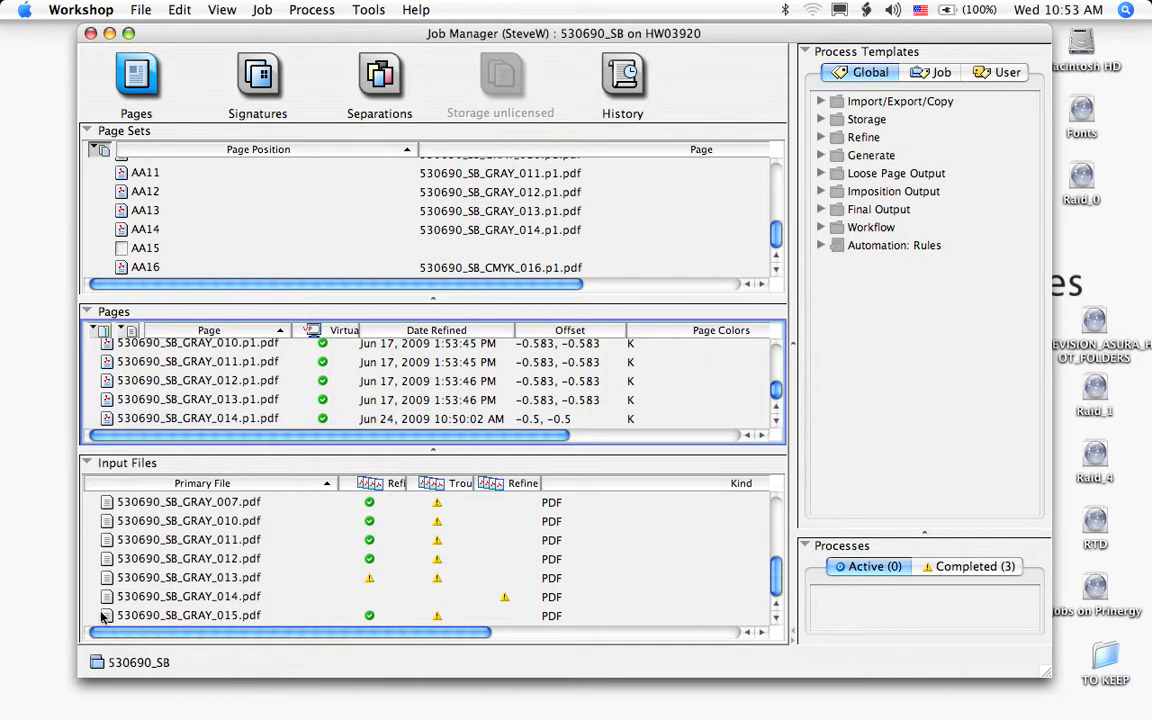
{"action": "left_click", "coordinate": [157, 616]}
{"action": "right_click", "coordinate": [157, 617]}
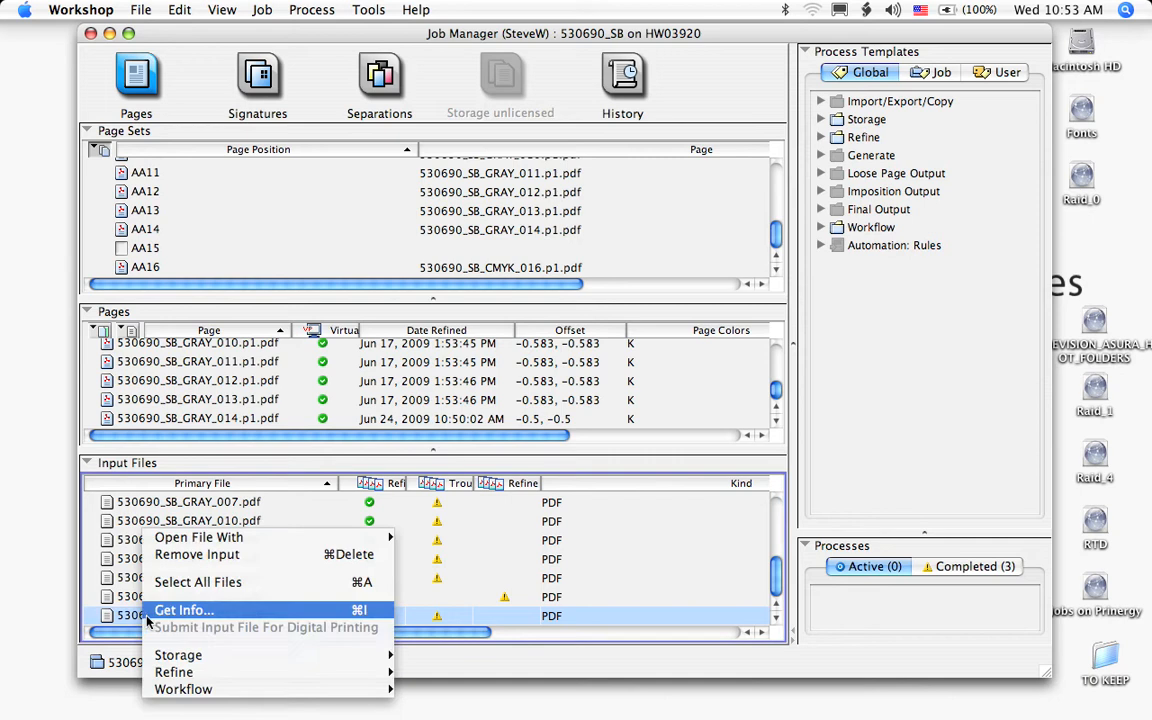
{"action": "left_click", "coordinate": [192, 555]}
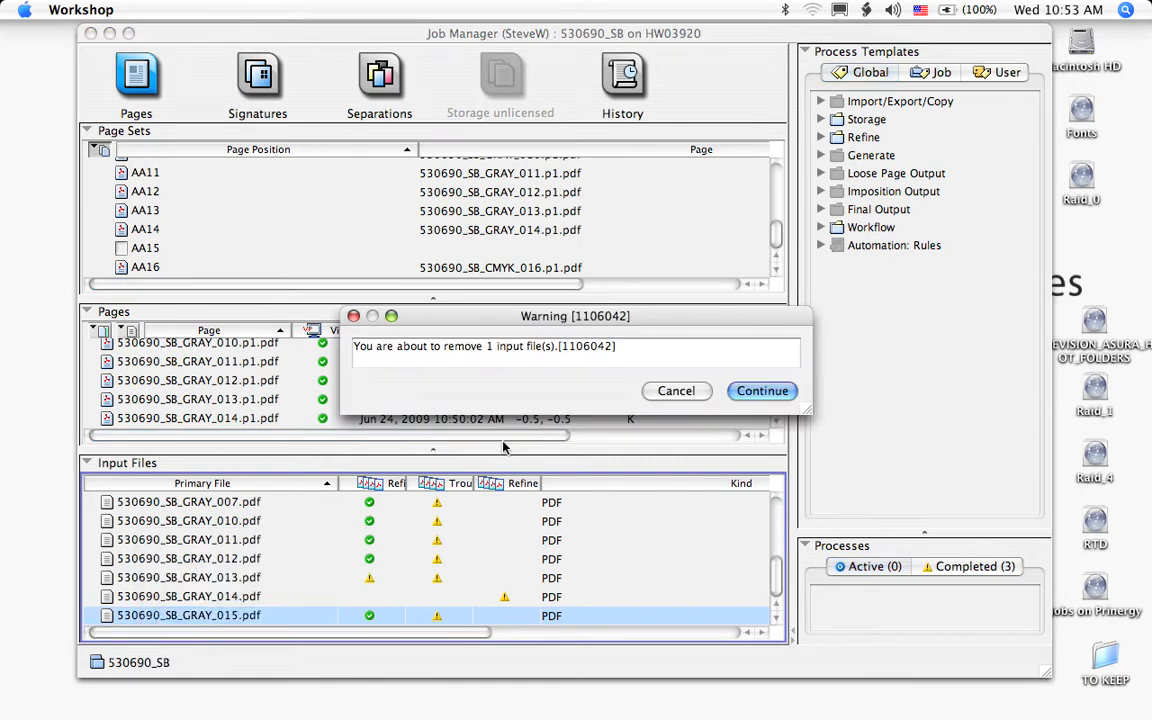
{"action": "left_click", "coordinate": [792, 392]}
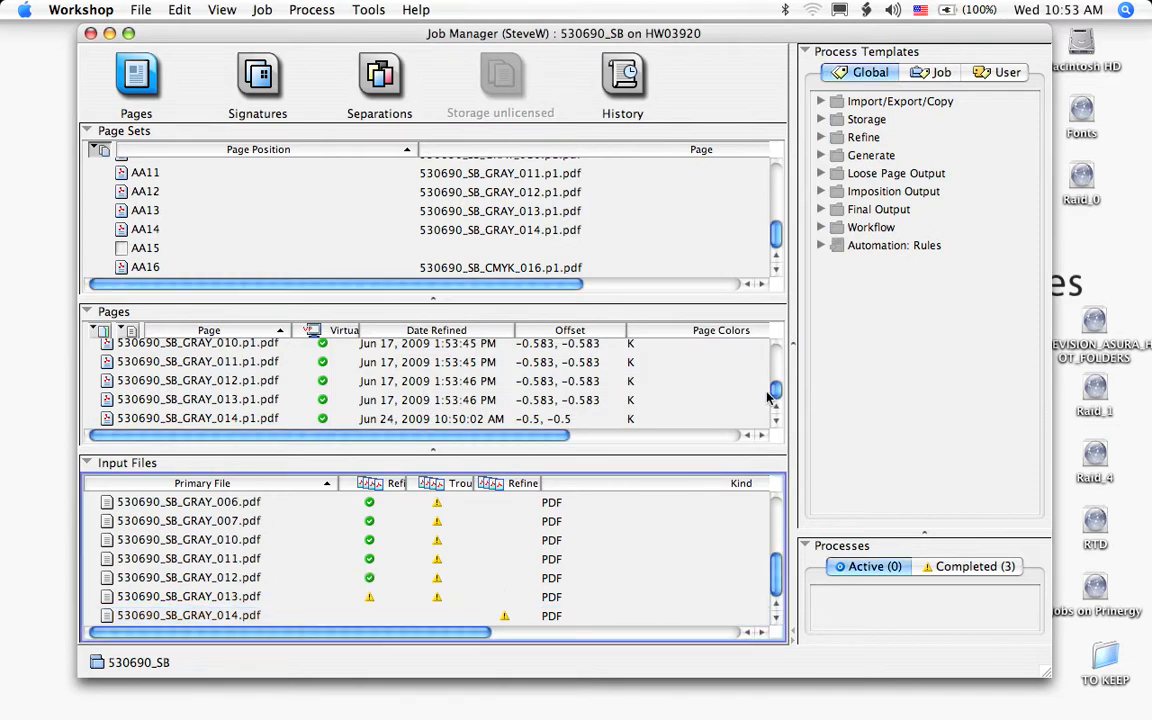
Open the 530690_SB job folder in the file browser and go to WebUploads > Sunday Booster
{"action": "left_click", "coordinate": [97, 664]}
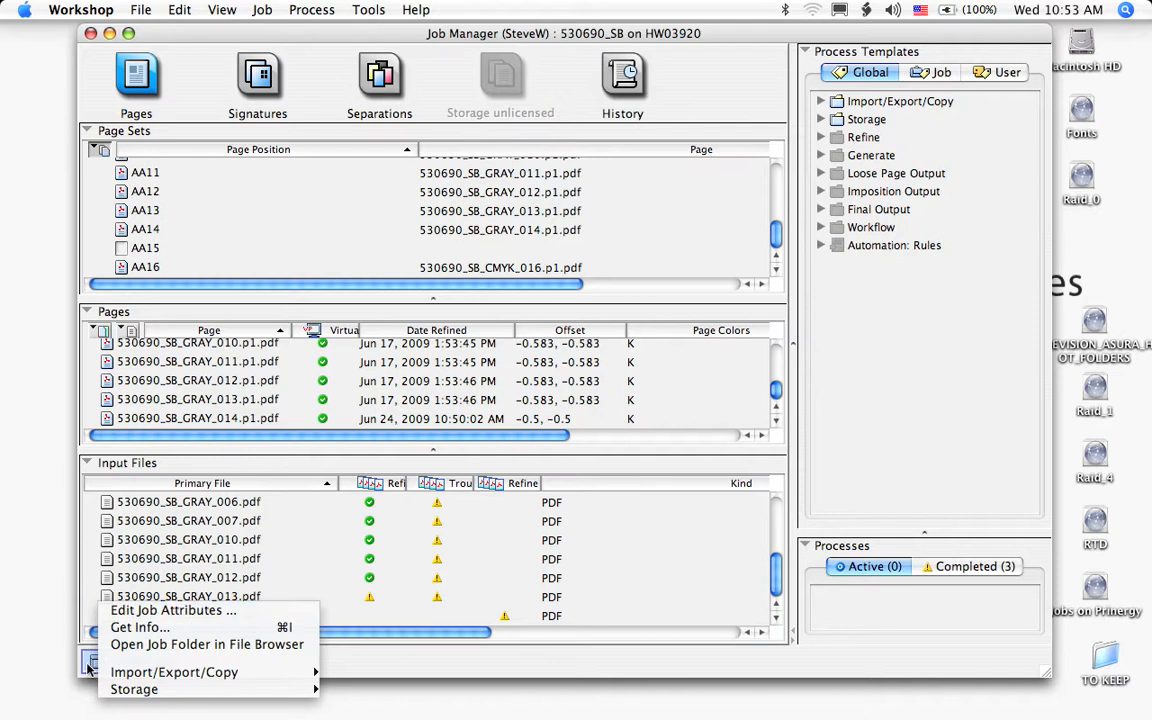
{"action": "left_click", "coordinate": [89, 665]}
{"action": "left_click", "coordinate": [90, 664]}
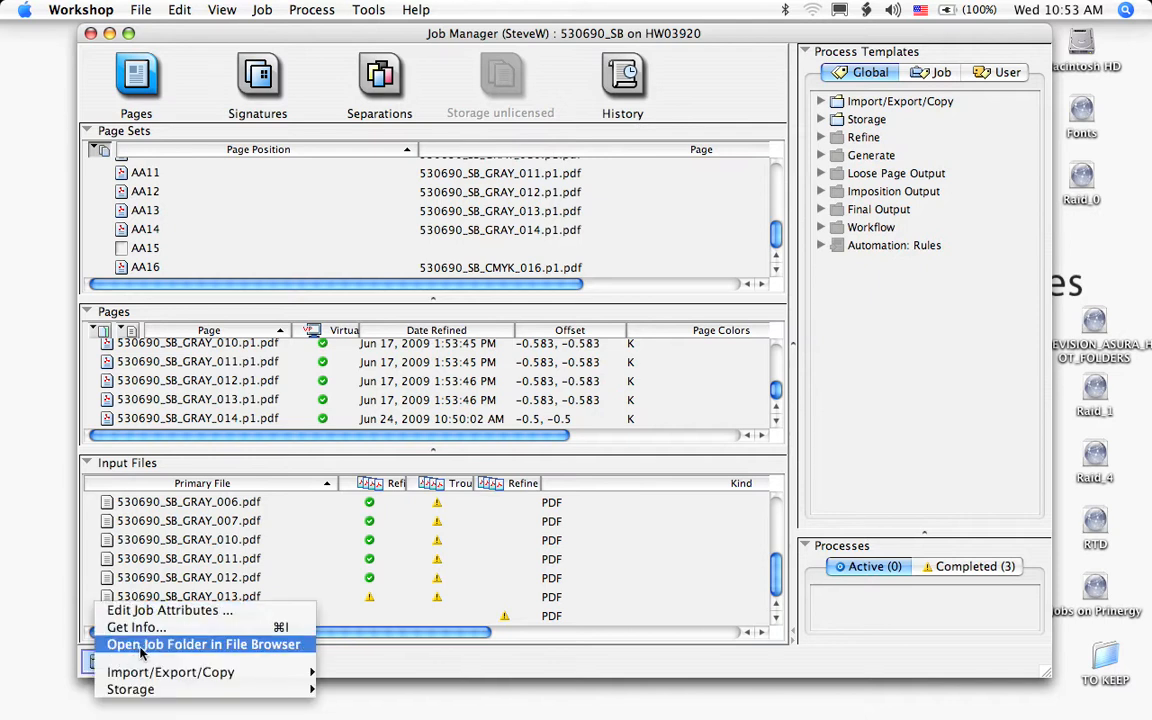
{"action": "left_click", "coordinate": [142, 646]}
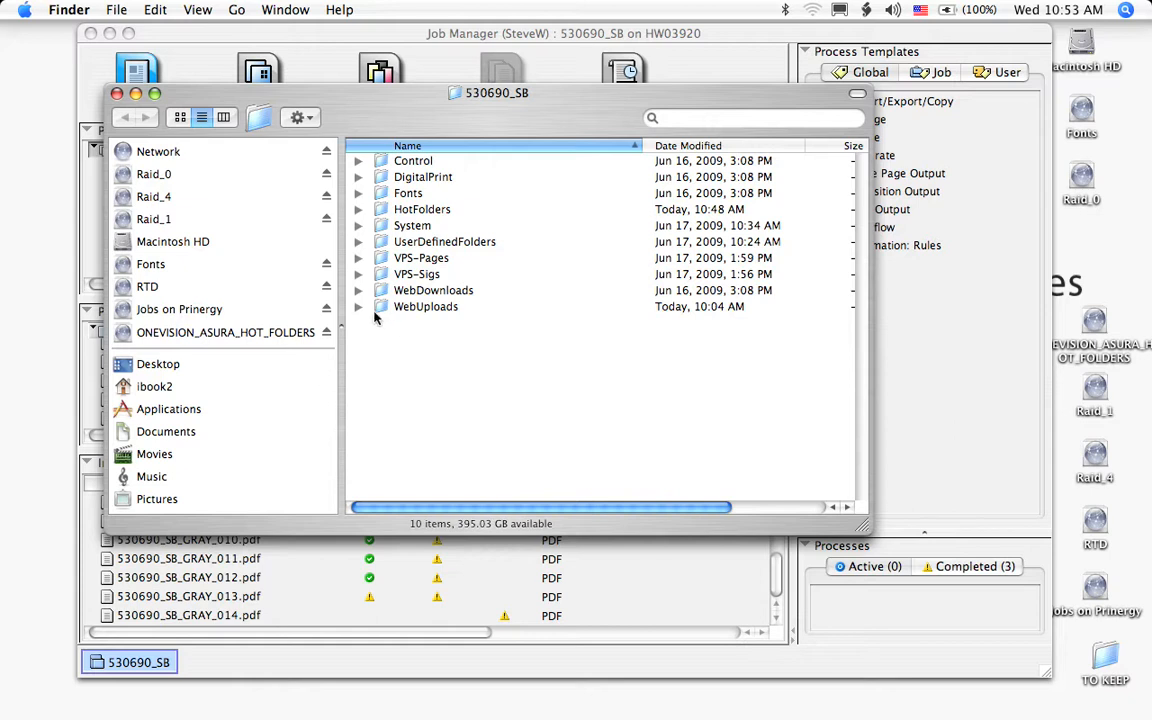
{"action": "left_click", "coordinate": [408, 309]}
{"action": "double_click", "coordinate": [408, 309]}
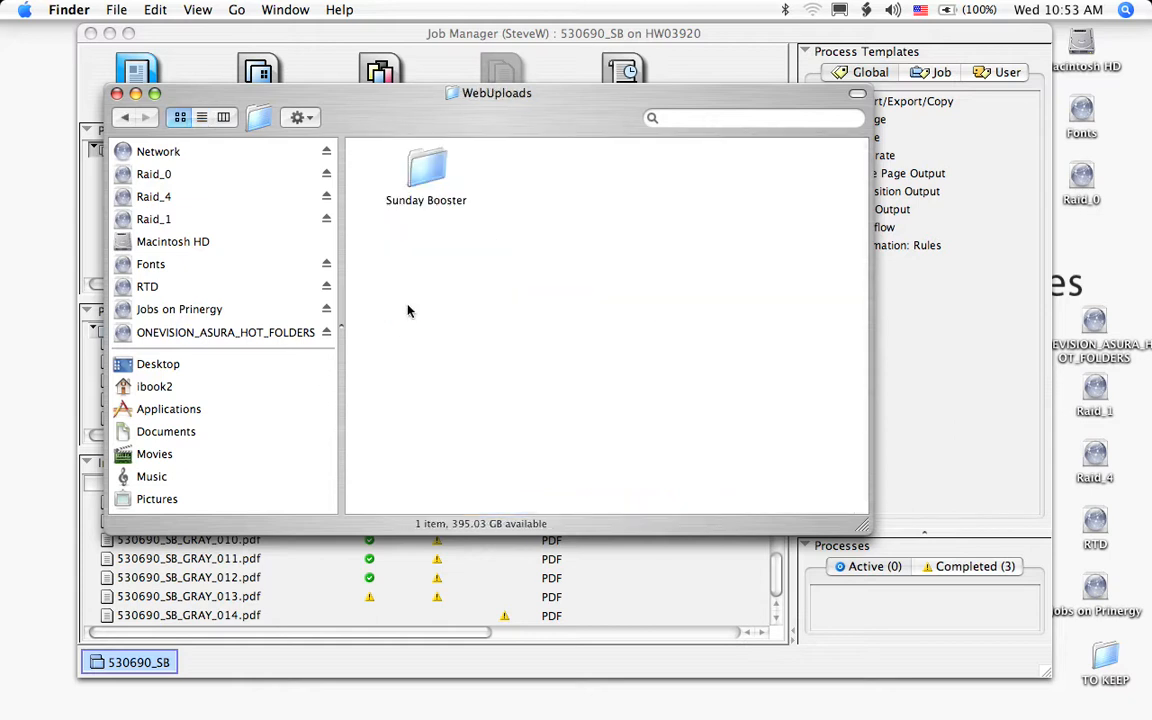
{"action": "double_click", "coordinate": [424, 173]}
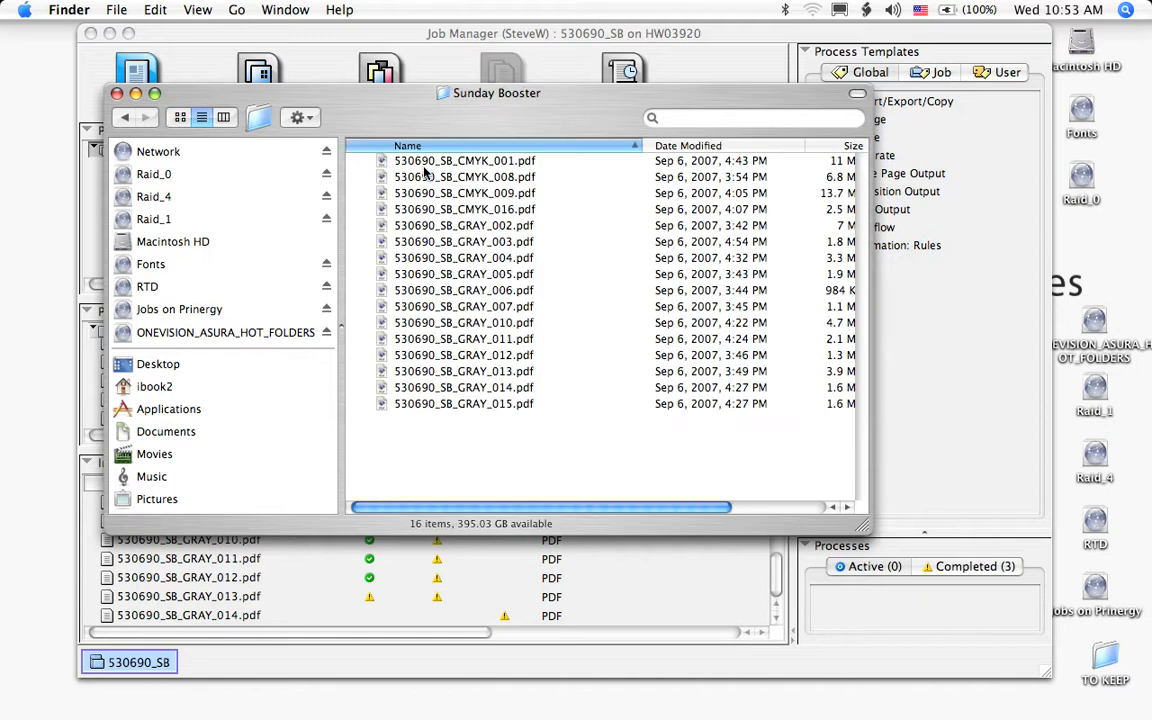
Open 530690_SB_GRAY_015.pdf in Acrobat, delete its "Cars" heading, and save and close the file
{"action": "left_click_drag", "start_coordinate": [386, 120], "coordinate": [374, 105]}
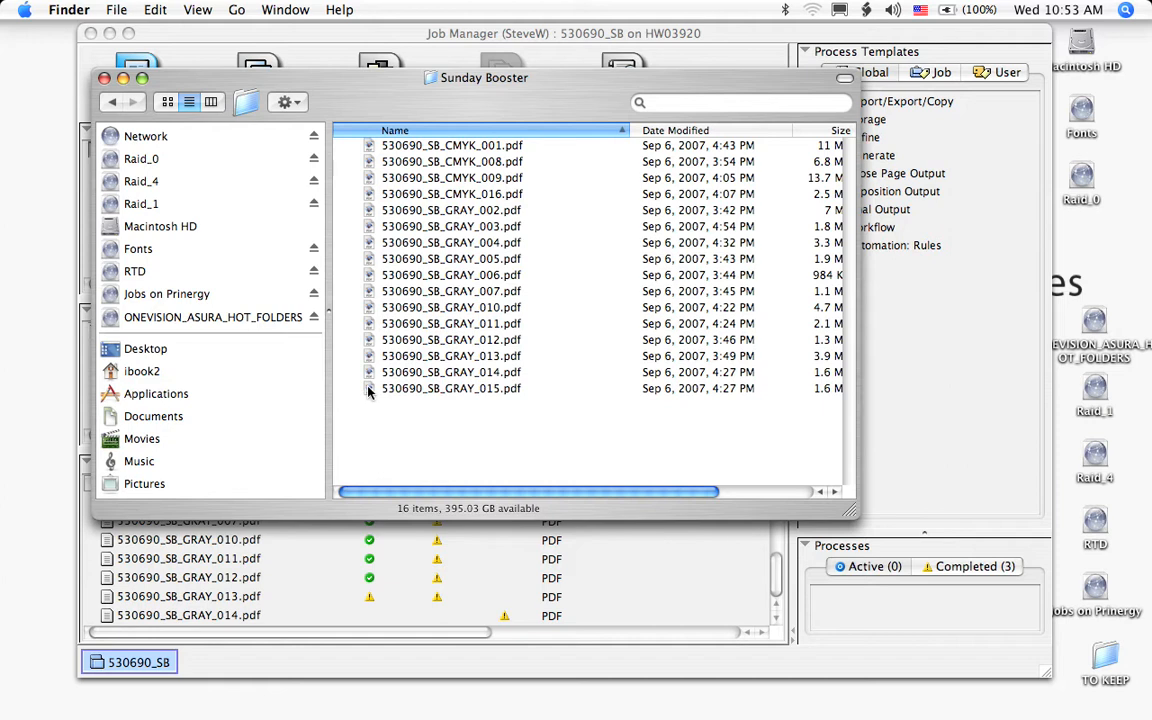
{"action": "left_click_drag", "start_coordinate": [368, 392], "coordinate": [590, 692]}
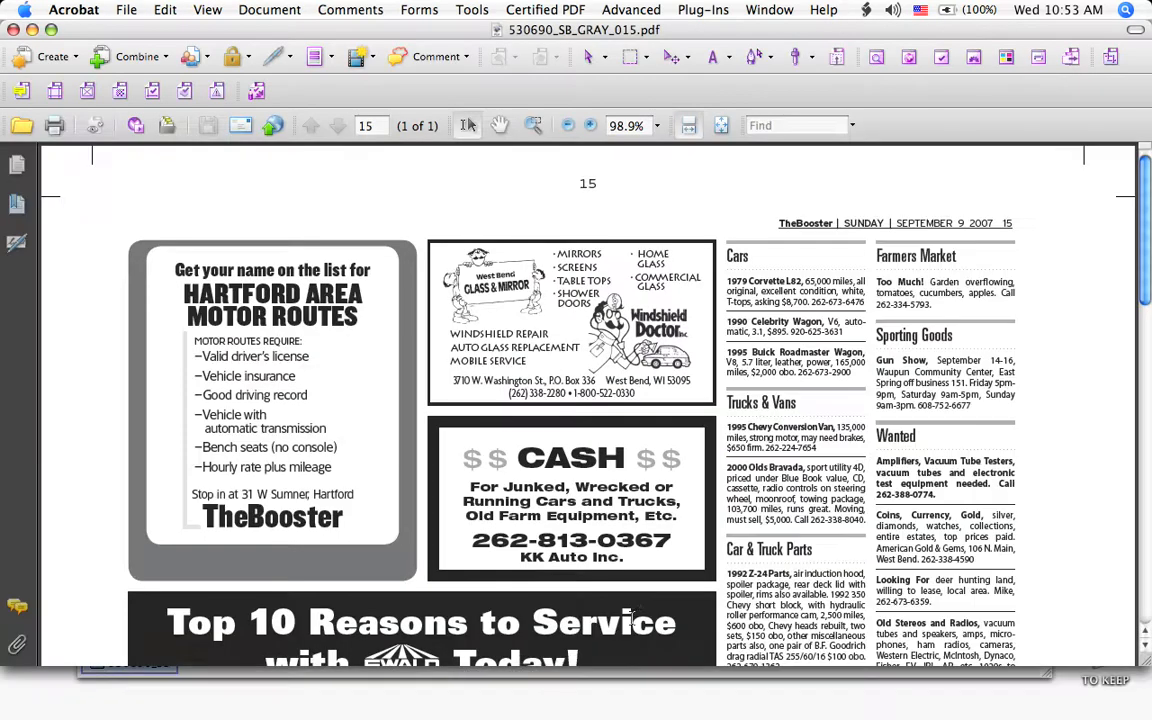
{"action": "left_click", "coordinate": [589, 58]}
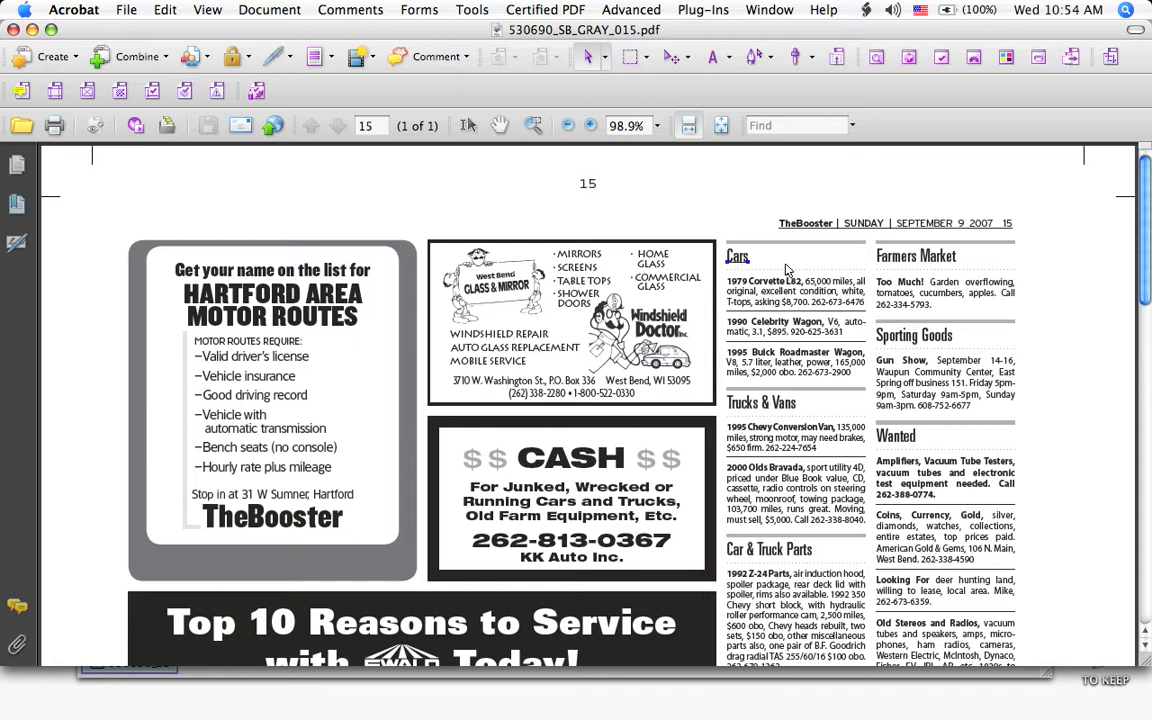
{"action": "key", "text": "Delete"}
{"action": "left_click", "coordinate": [126, 9]}
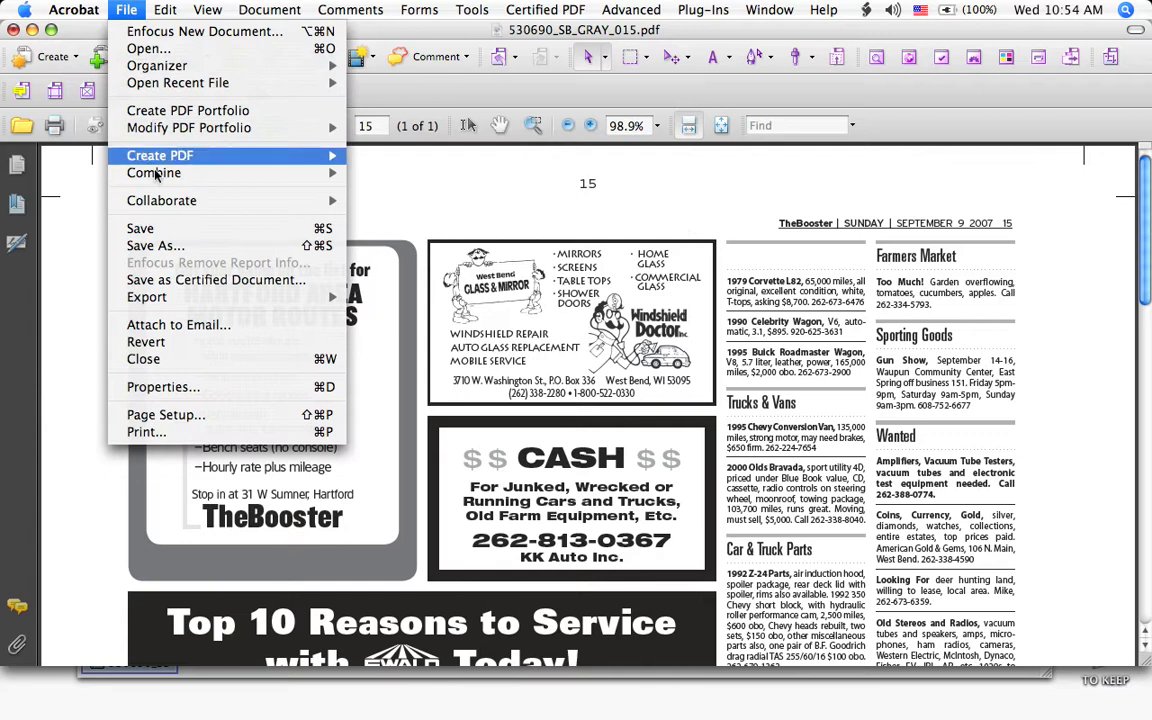
{"action": "left_click", "coordinate": [150, 229]}
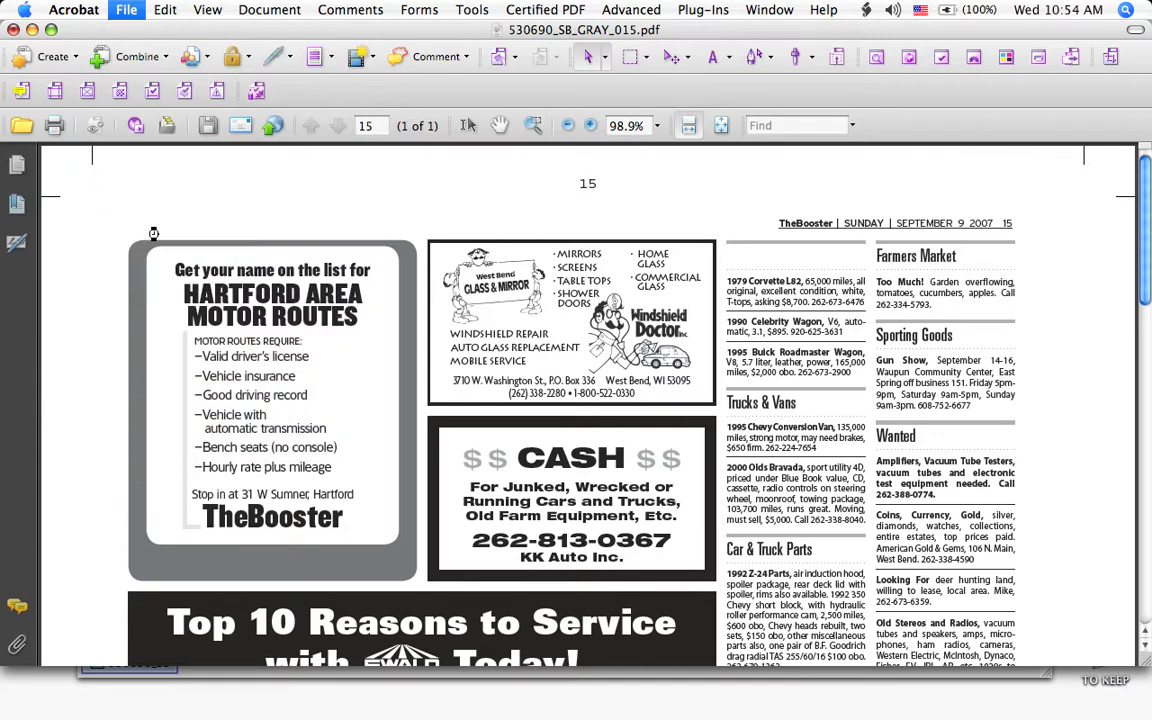
{"action": "left_click", "coordinate": [13, 30]}
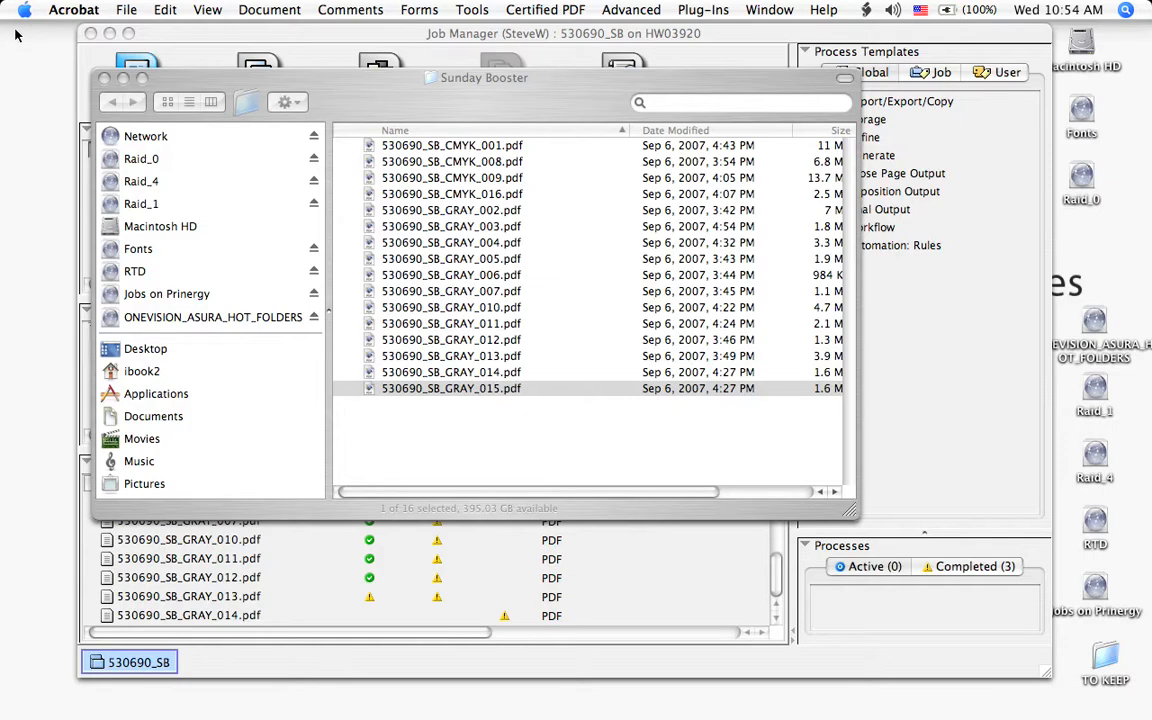
Minimize the Job Manager window and reposition the Sunday Booster folder window to clear space on the desktop
{"action": "left_click_drag", "start_coordinate": [356, 87], "coordinate": [309, 148]}
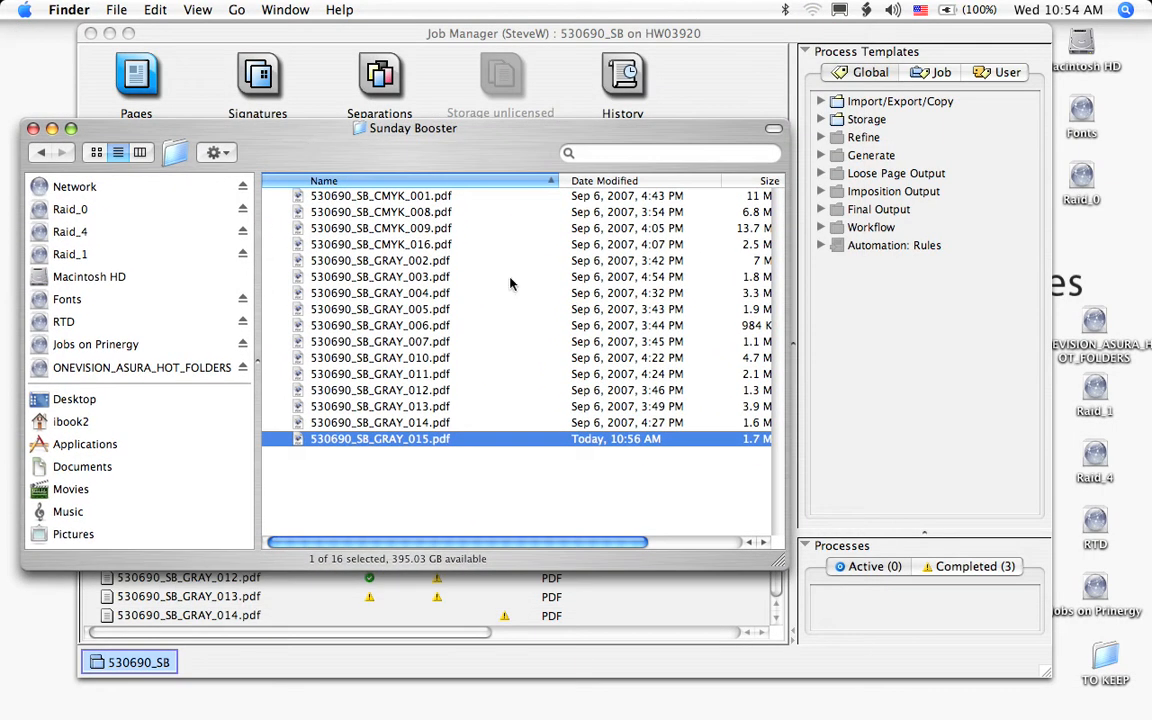
{"action": "left_click_drag", "start_coordinate": [590, 126], "coordinate": [546, 127]}
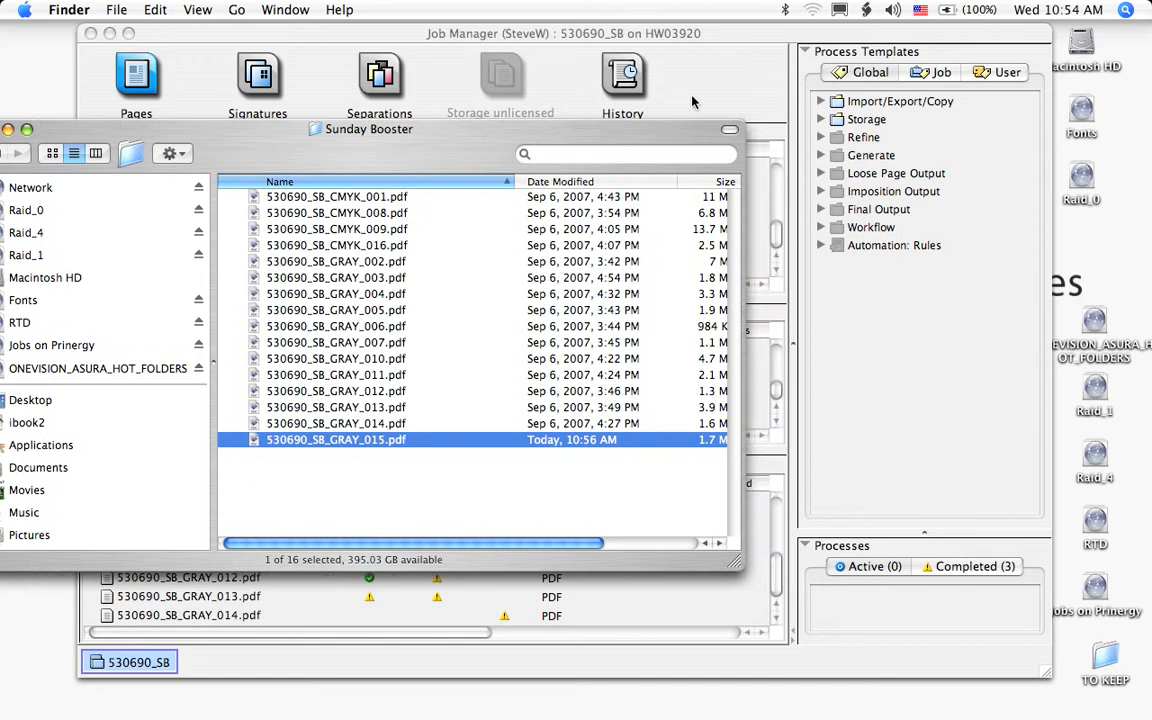
{"action": "double_click", "coordinate": [746, 35]}
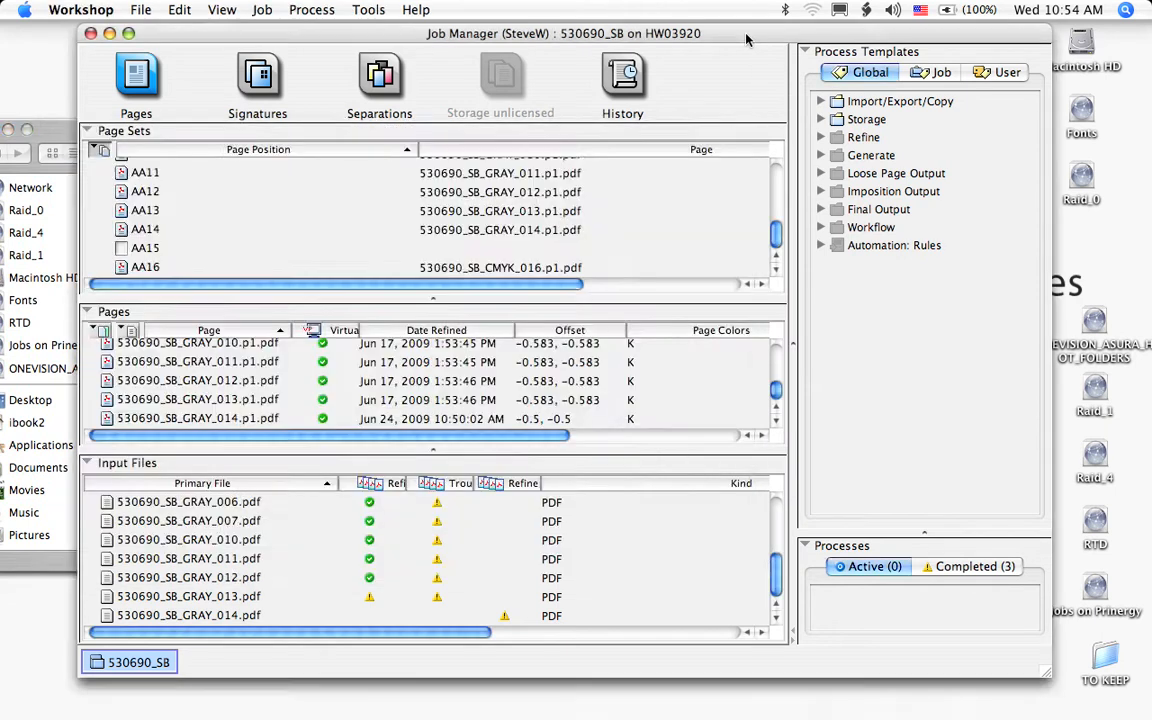
{"action": "left_click_drag", "start_coordinate": [677, 132], "coordinate": [641, 75]}
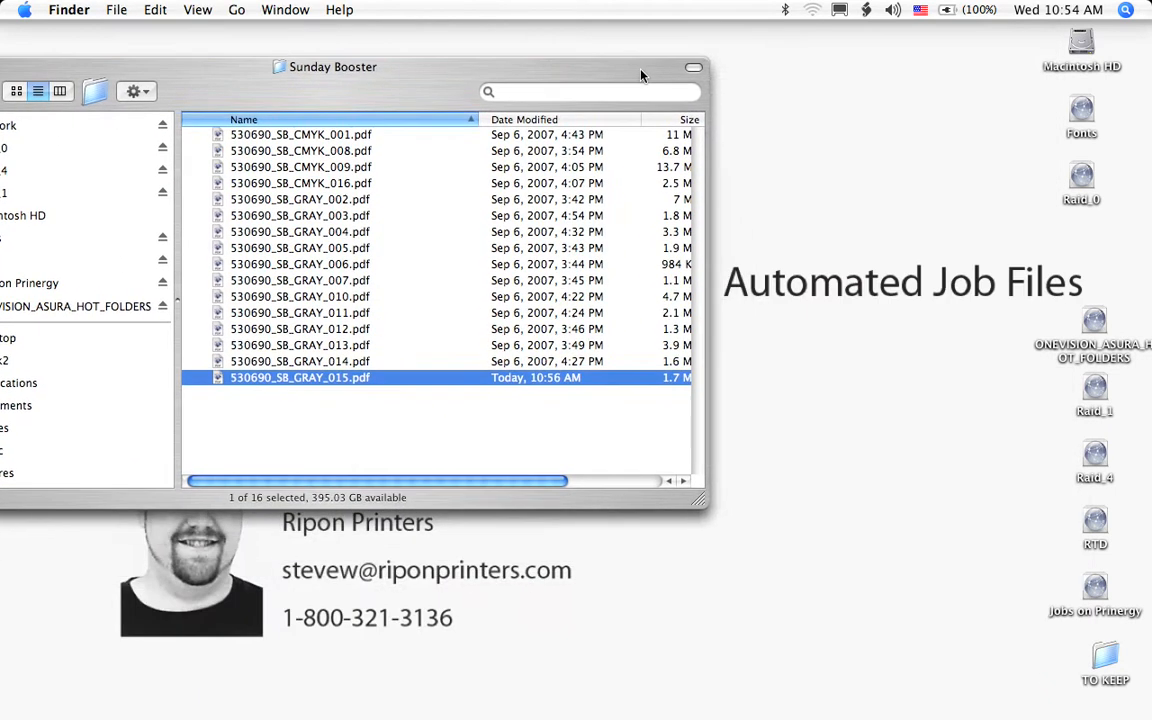
Open Submit_to_OneVision > Booster_Sunday on the Jobs on Prinergy volume, placing its window beside the Sunday Booster folder
{"action": "double_click", "coordinate": [1096, 587]}
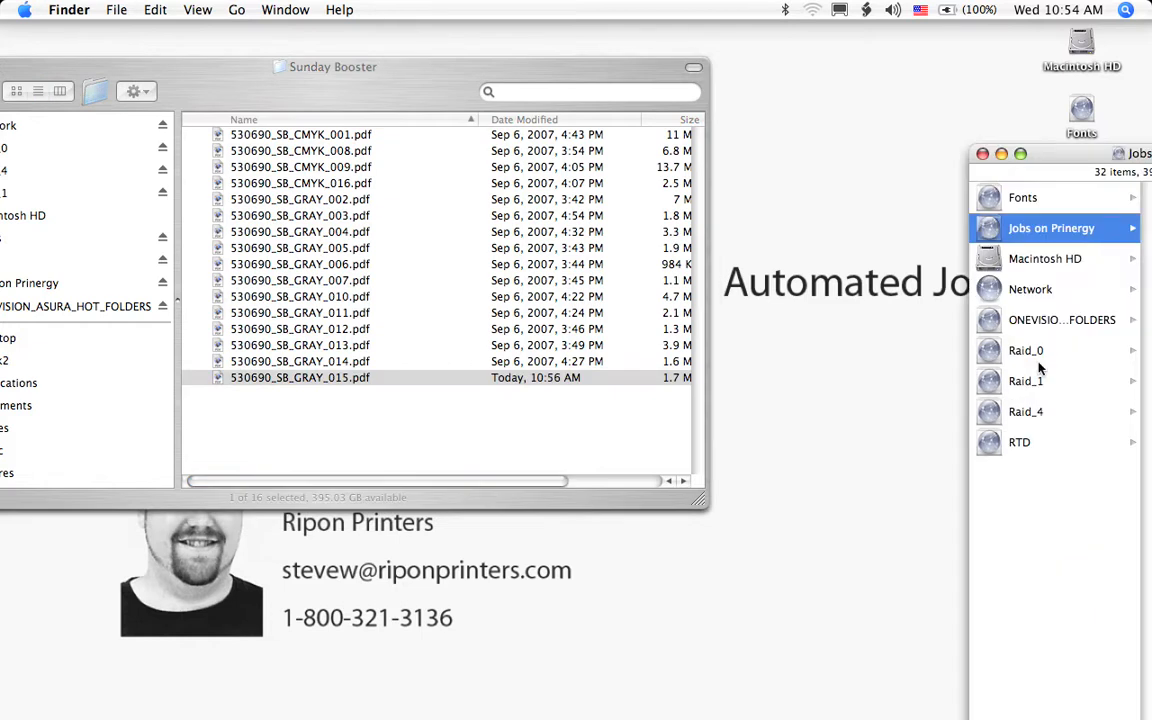
{"action": "left_click_drag", "start_coordinate": [1088, 153], "coordinate": [546, 42]}
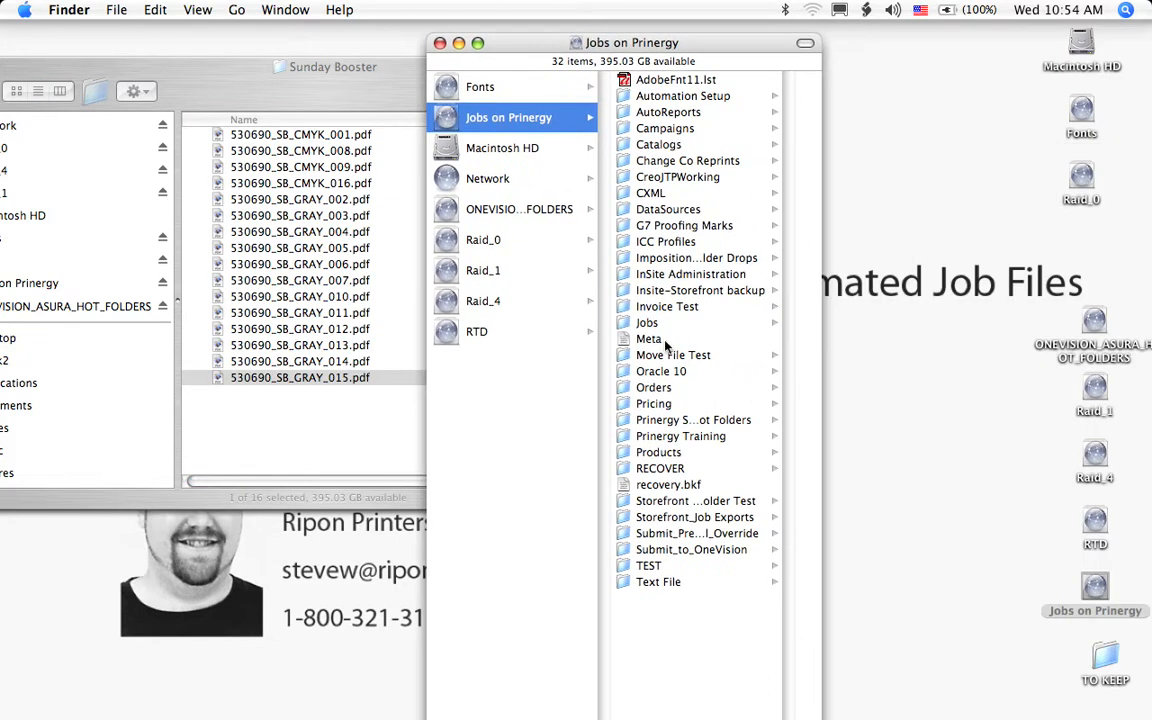
{"action": "left_click", "coordinate": [660, 550]}
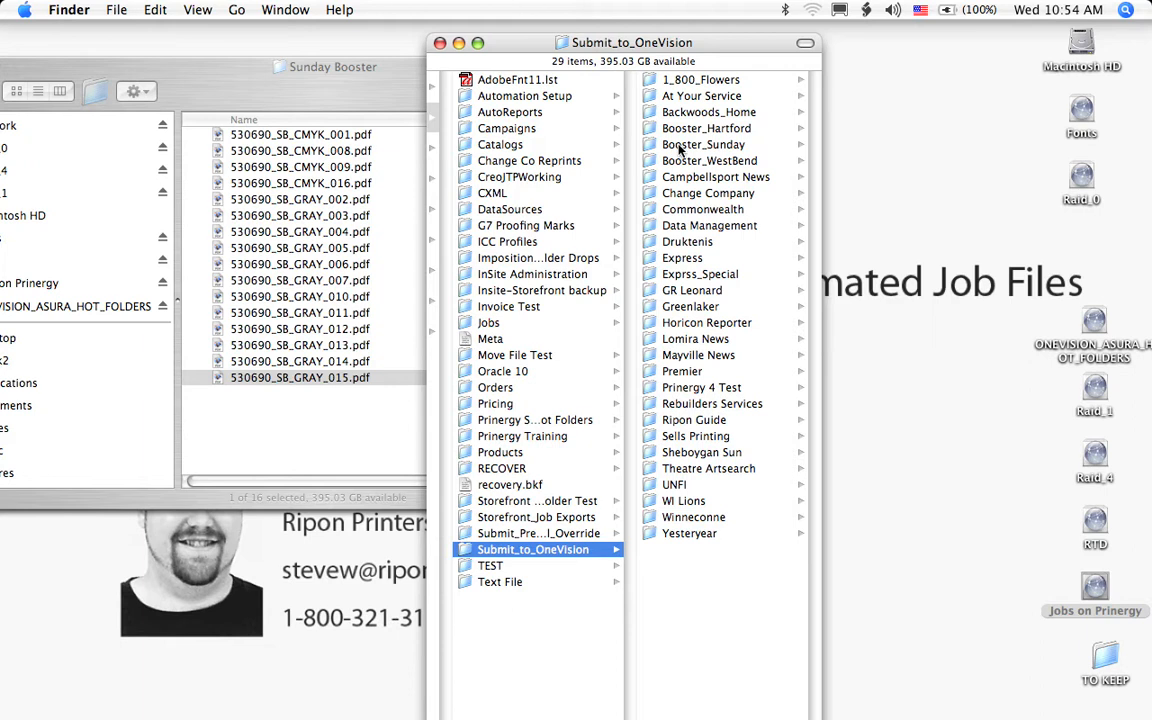
{"action": "left_click_drag", "start_coordinate": [643, 43], "coordinate": [878, 37]}
{"action": "left_click", "coordinate": [931, 140]}
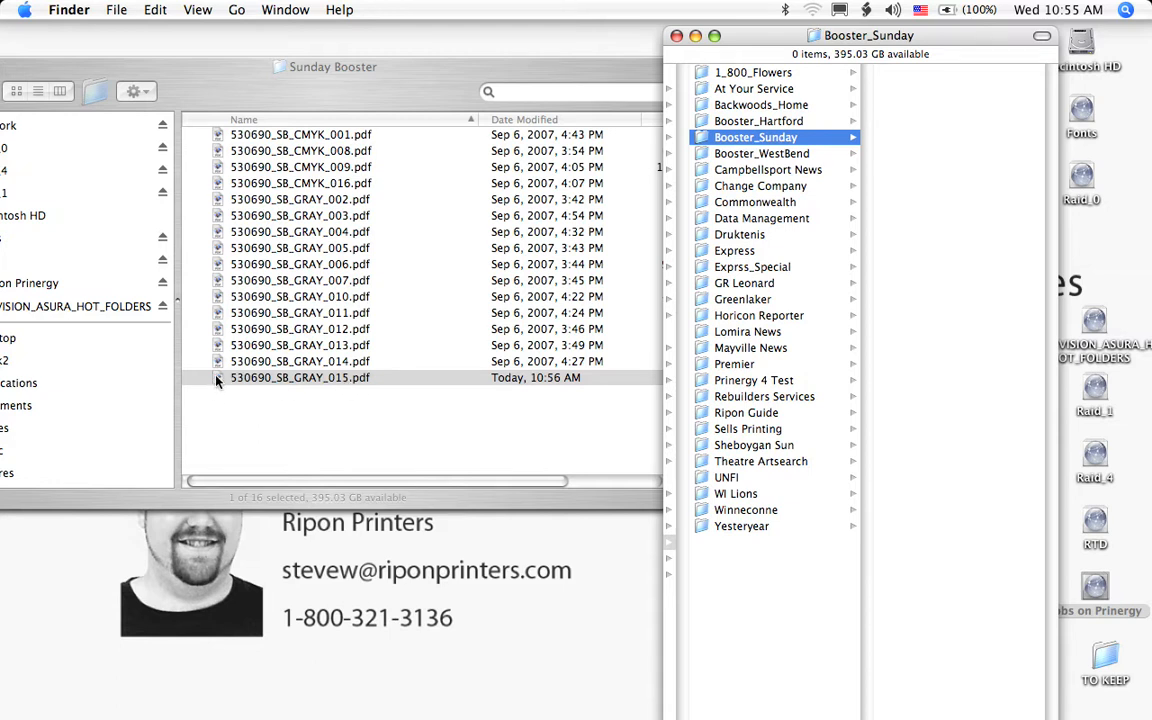
Move 530690_SB_GRAY_015.pdf from the Sunday Booster folder into the Booster_Sunday hot folder and minimize the hot folder window
{"action": "left_click_drag", "start_coordinate": [216, 380], "coordinate": [758, 141]}
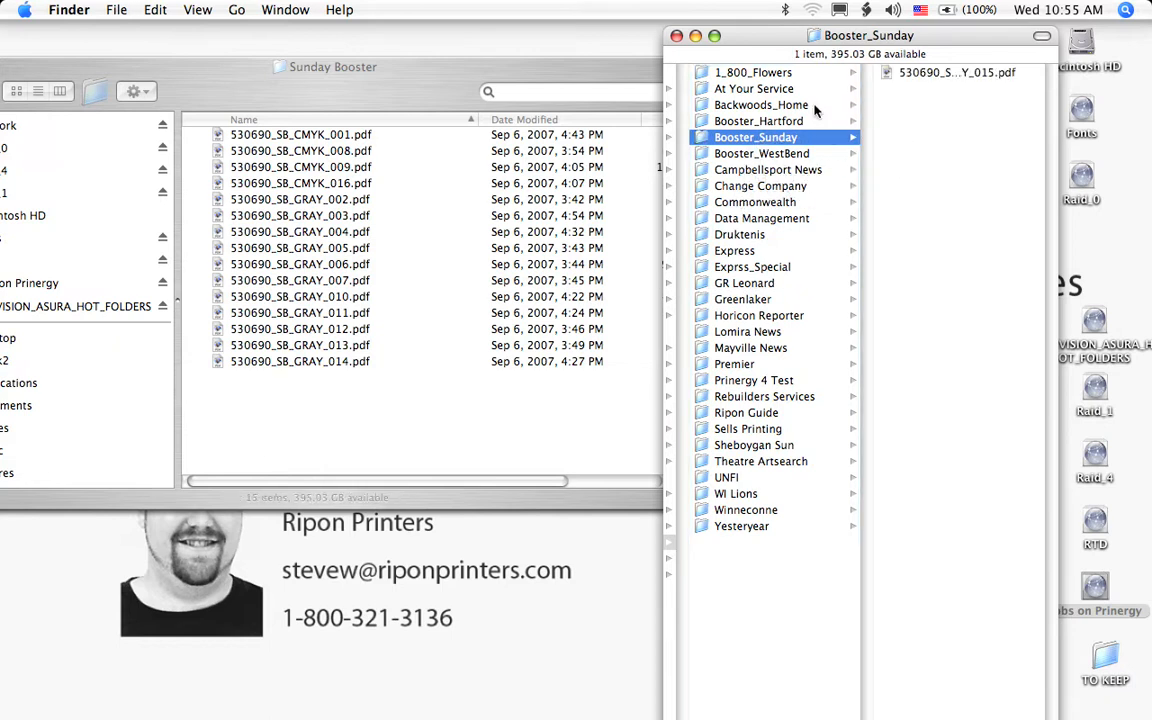
{"action": "left_click_drag", "start_coordinate": [766, 40], "coordinate": [692, 44]}
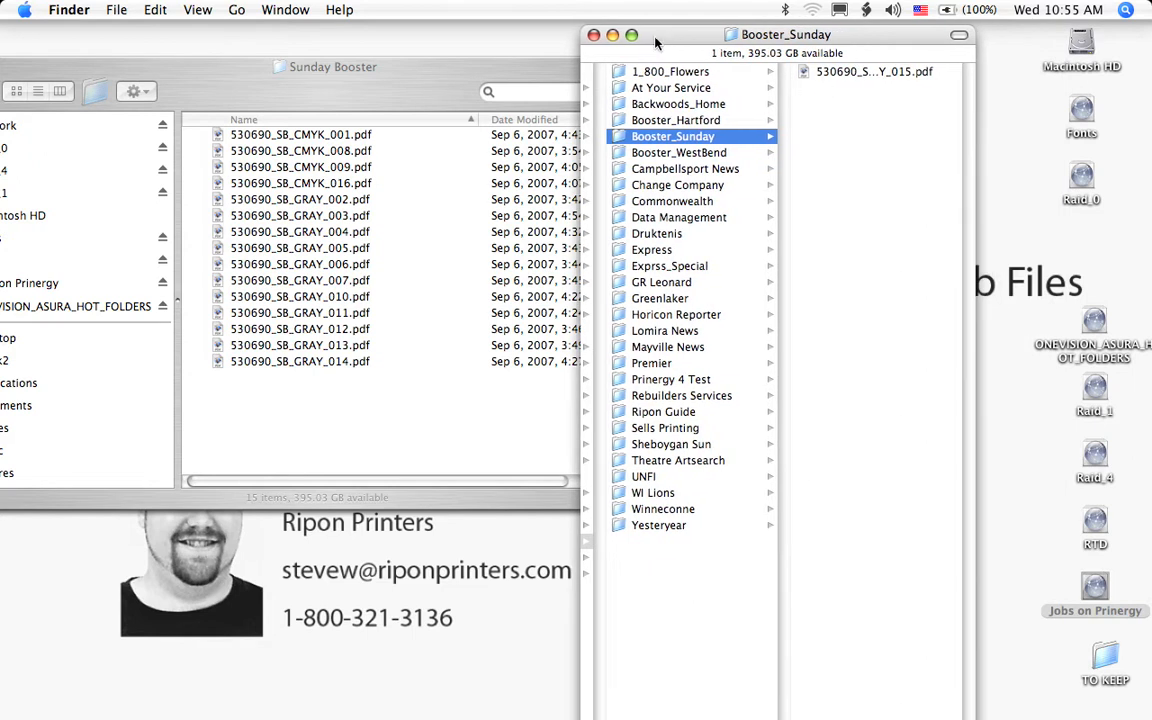
{"action": "left_click_drag", "start_coordinate": [656, 40], "coordinate": [637, 61]}
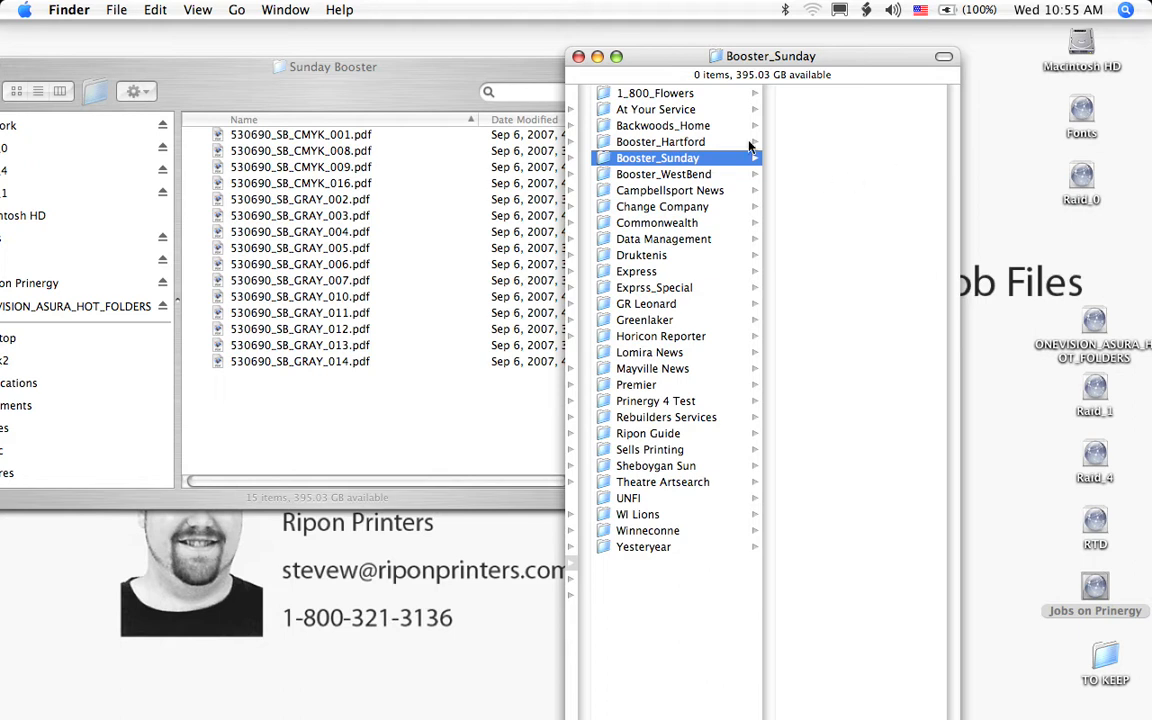
{"action": "double_click", "coordinate": [568, 62]}
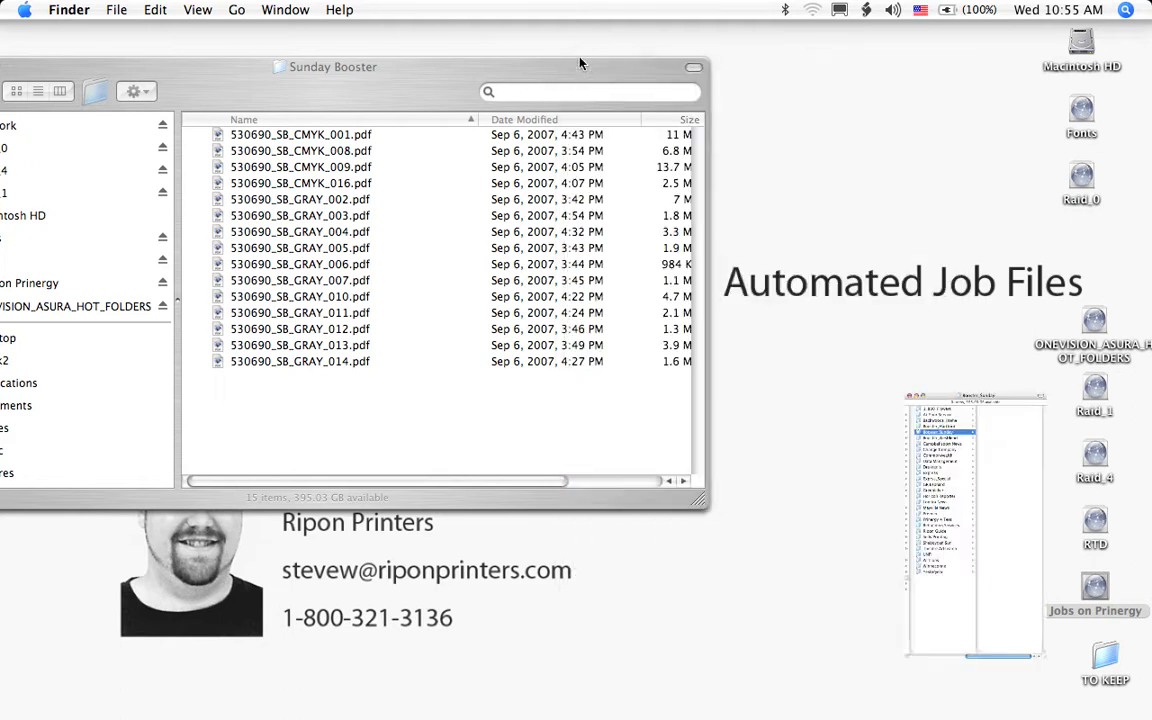
Reposition the Sunday Booster folder window and restore the minimized Job Manager window for job 530690_SB
{"action": "left_click_drag", "start_coordinate": [422, 80], "coordinate": [467, 49]}
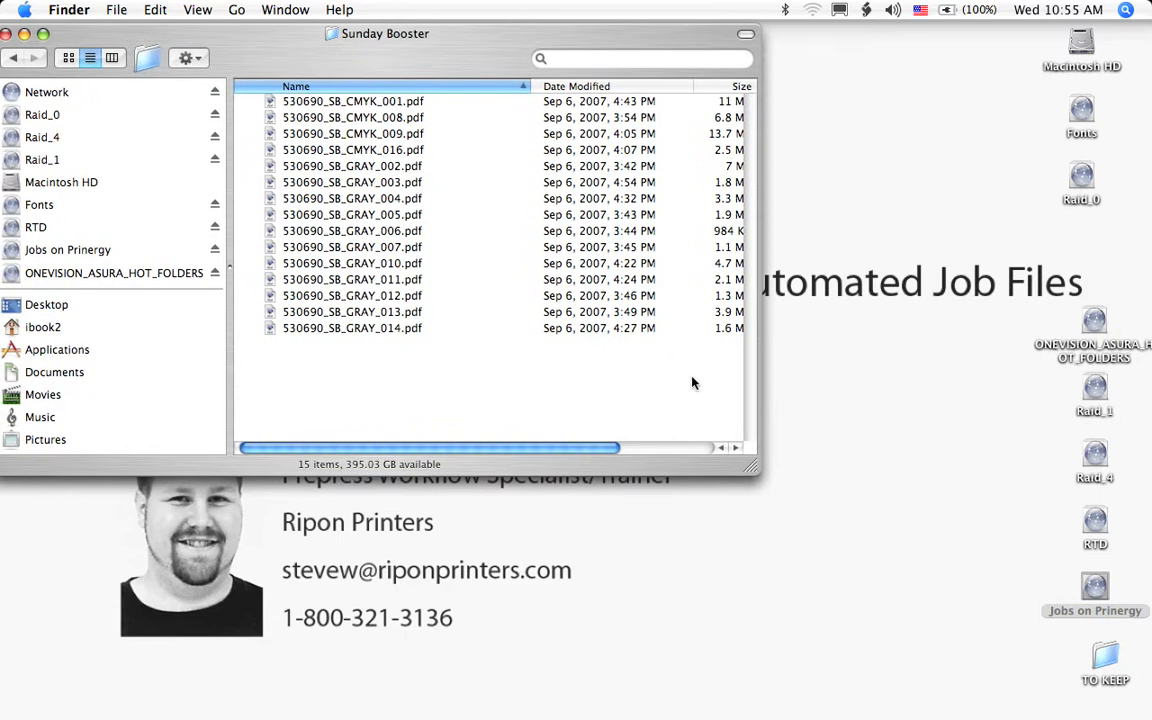
{"action": "mouse_move", "coordinate": [1003, 714]}
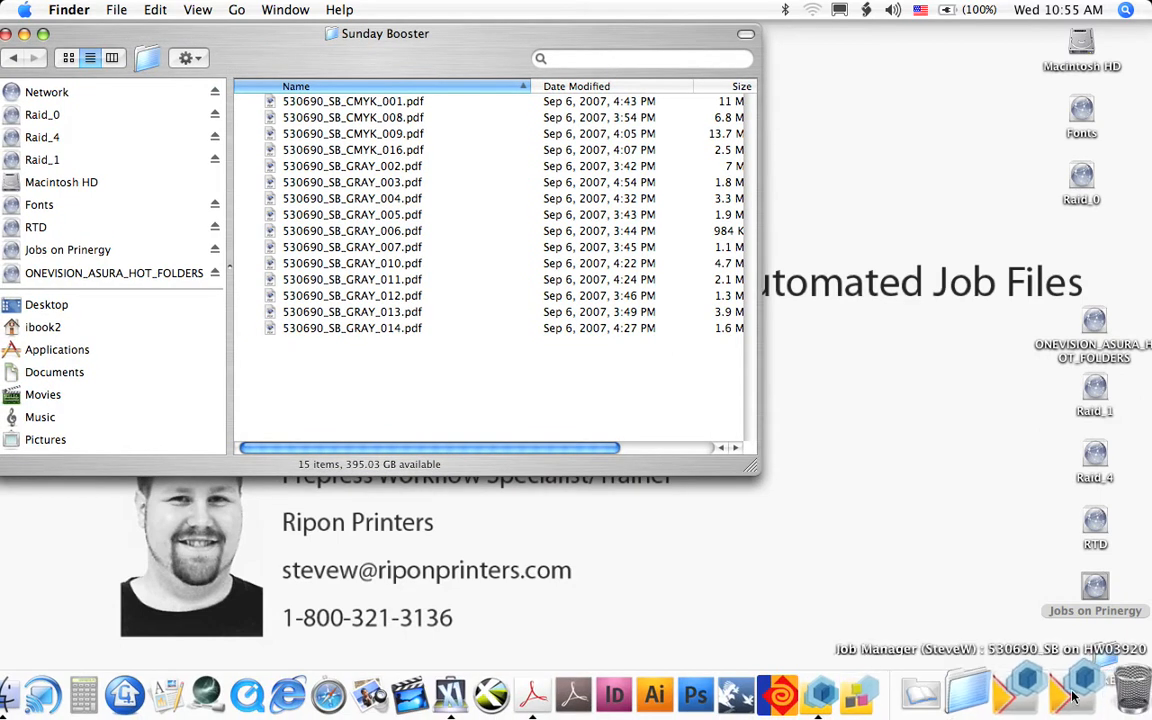
{"action": "left_click", "coordinate": [1073, 697]}
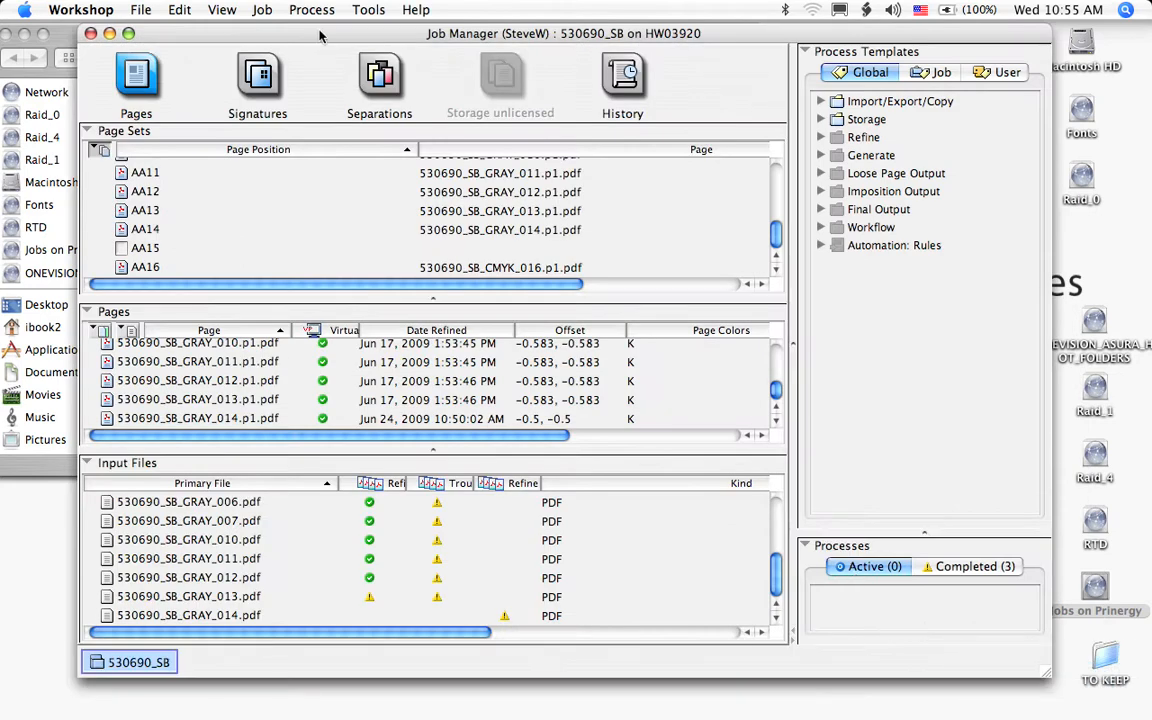
{"action": "left_click_drag", "start_coordinate": [313, 38], "coordinate": [284, 34]}
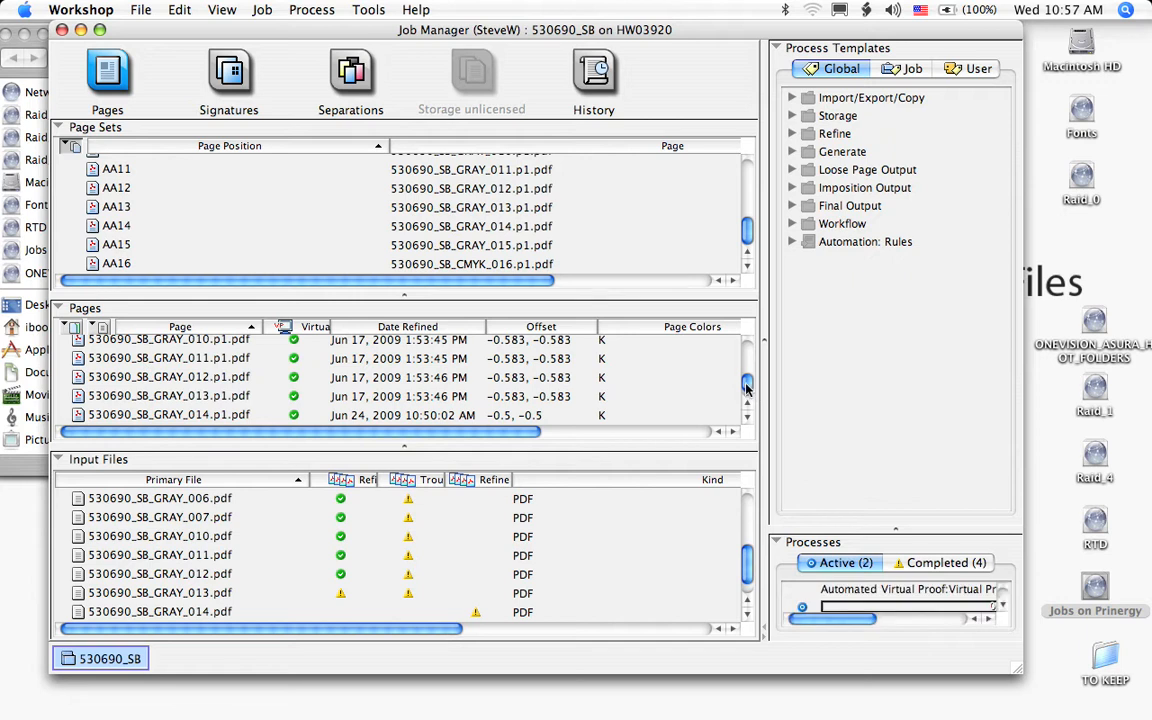
Check the page and input file lists for the resubmitted 530690_SB_GRAY_015 and select page position AA15
{"action": "scroll", "coordinate": [746, 389], "scroll_direction": "down", "scroll_amount": 1}
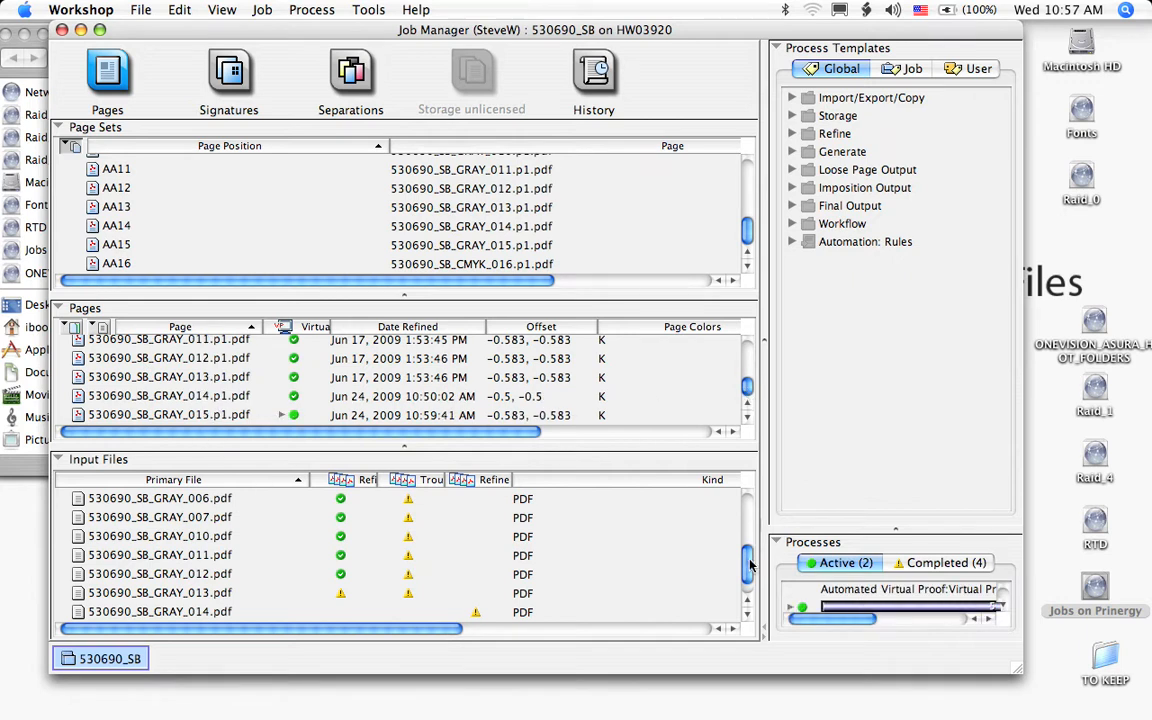
{"action": "scroll", "coordinate": [749, 566], "scroll_direction": "down", "scroll_amount": 1}
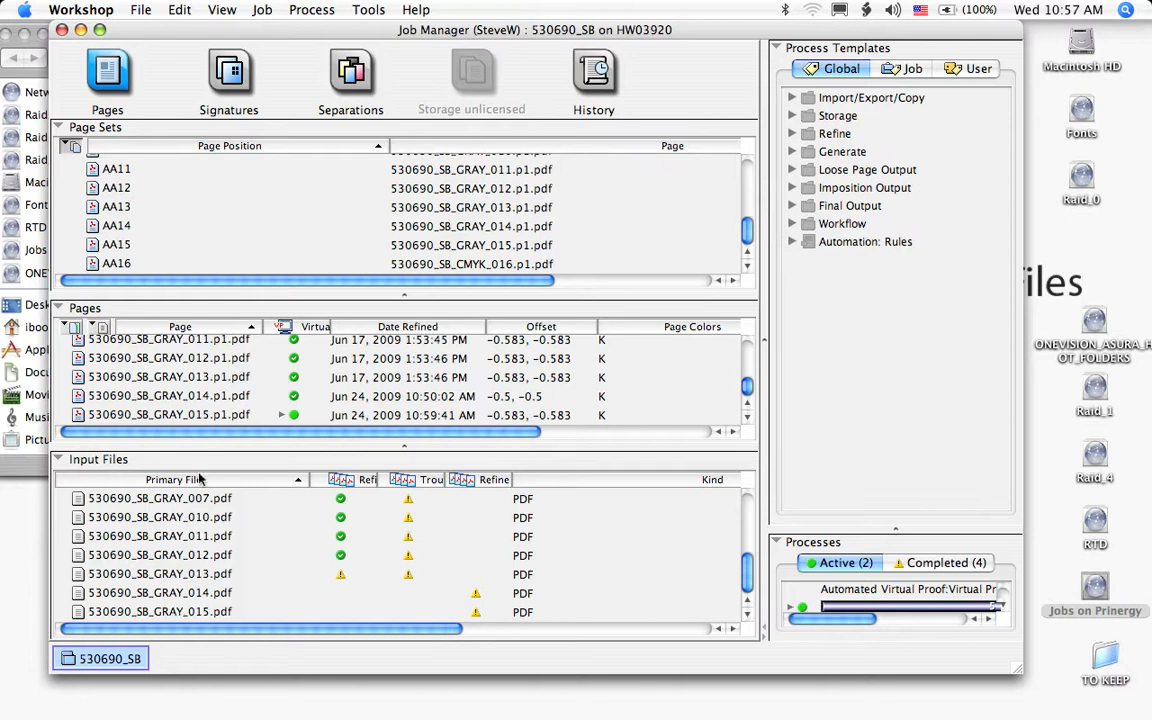
{"action": "left_click", "coordinate": [117, 245]}
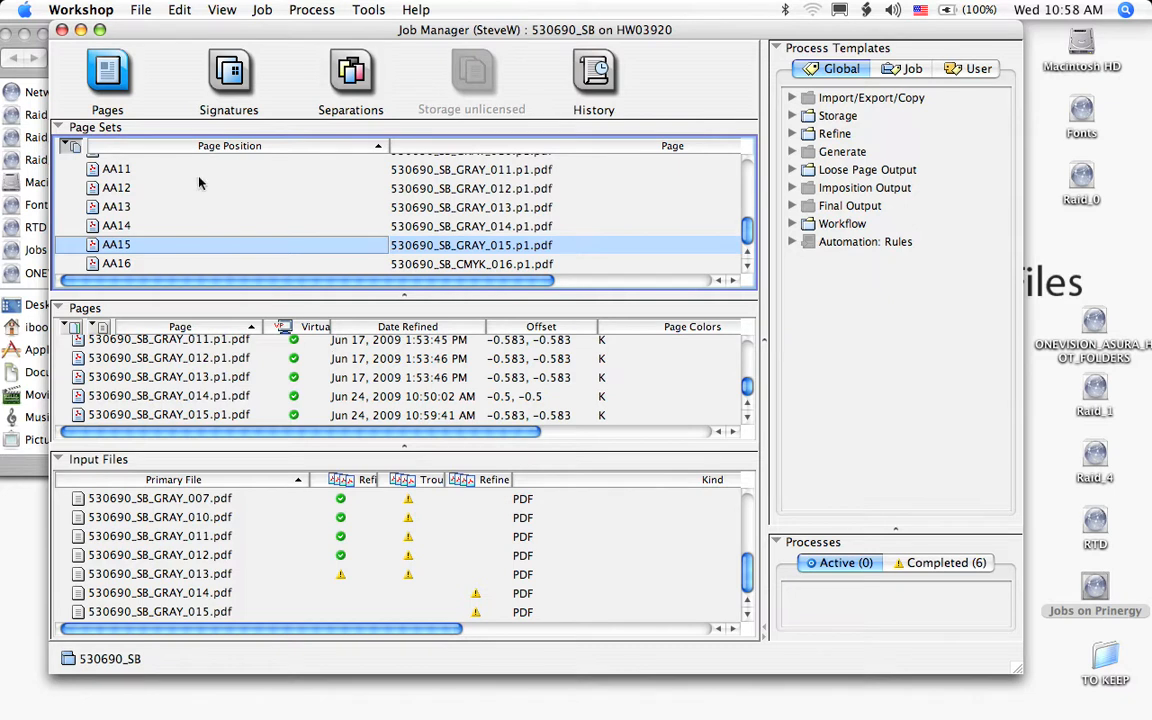
Close the Job Manager window and the Sunday Booster folder window
{"action": "left_click", "coordinate": [61, 30]}
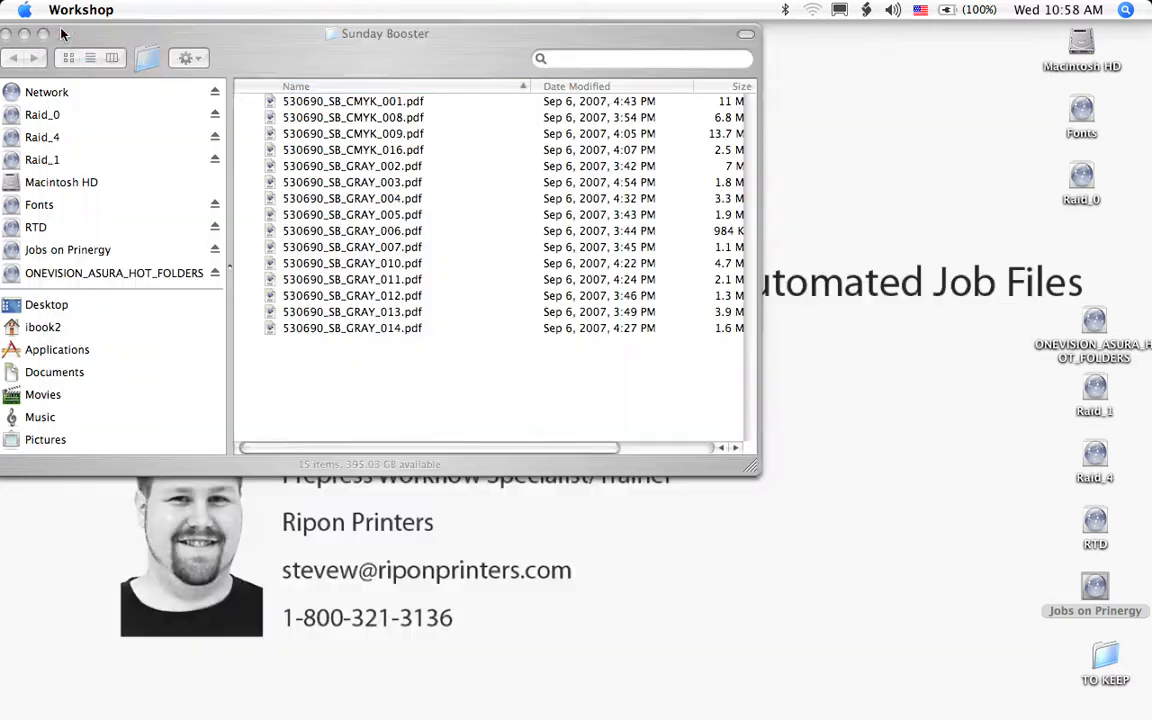
{"action": "left_click", "coordinate": [60, 35]}
{"action": "left_click", "coordinate": [6, 34]}
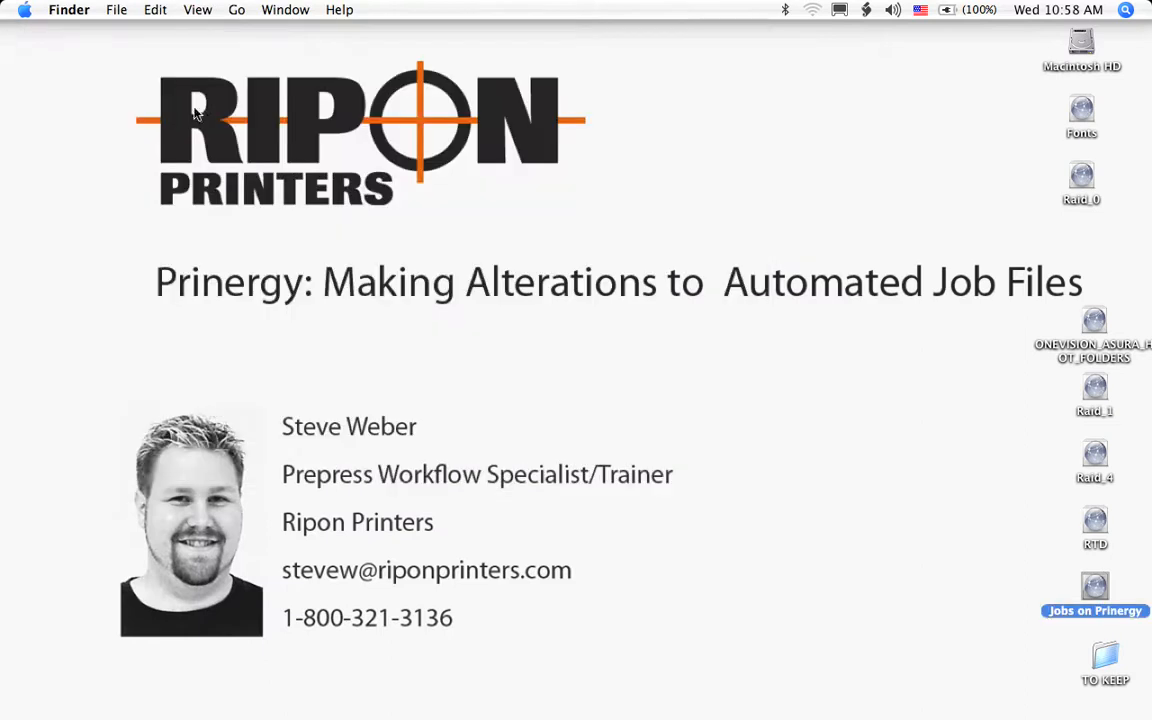